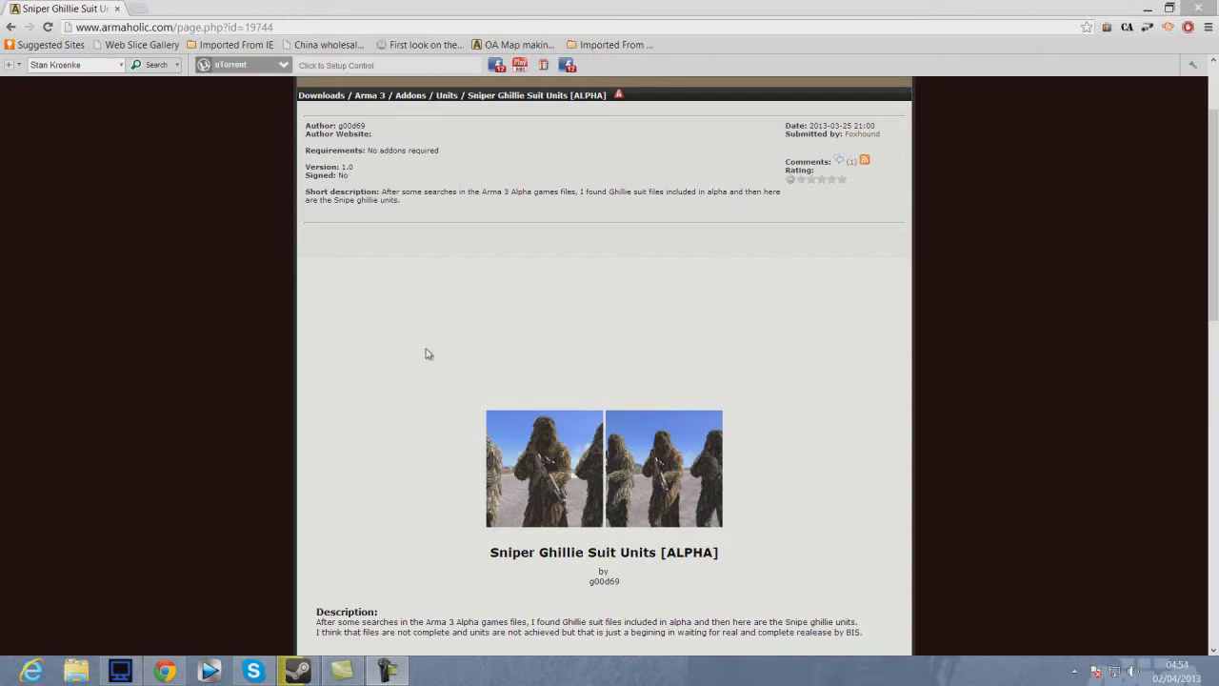
Download the Sniper Ghillie Suit Units [ALPHA] addon from FTP #1 on its Armaholic page
{"action": "scroll", "coordinate": [427, 378], "scroll_direction": "down", "scroll_amount": 3}
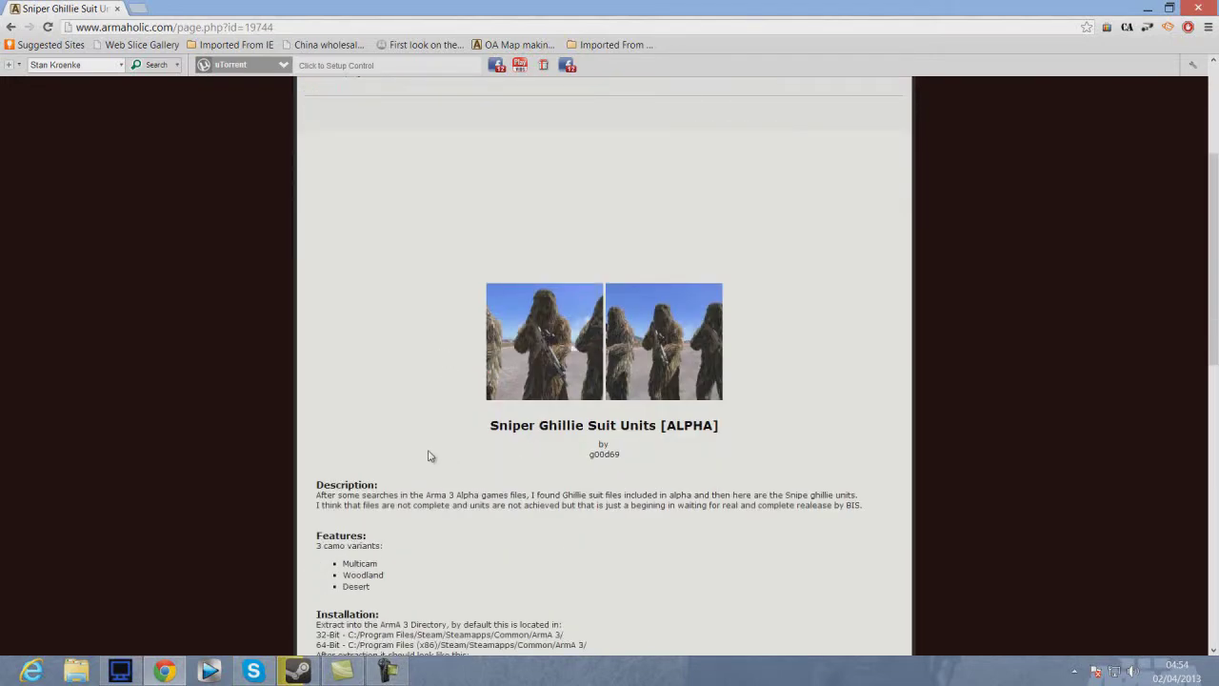
{"action": "scroll", "coordinate": [418, 455], "scroll_direction": "down", "scroll_amount": 3}
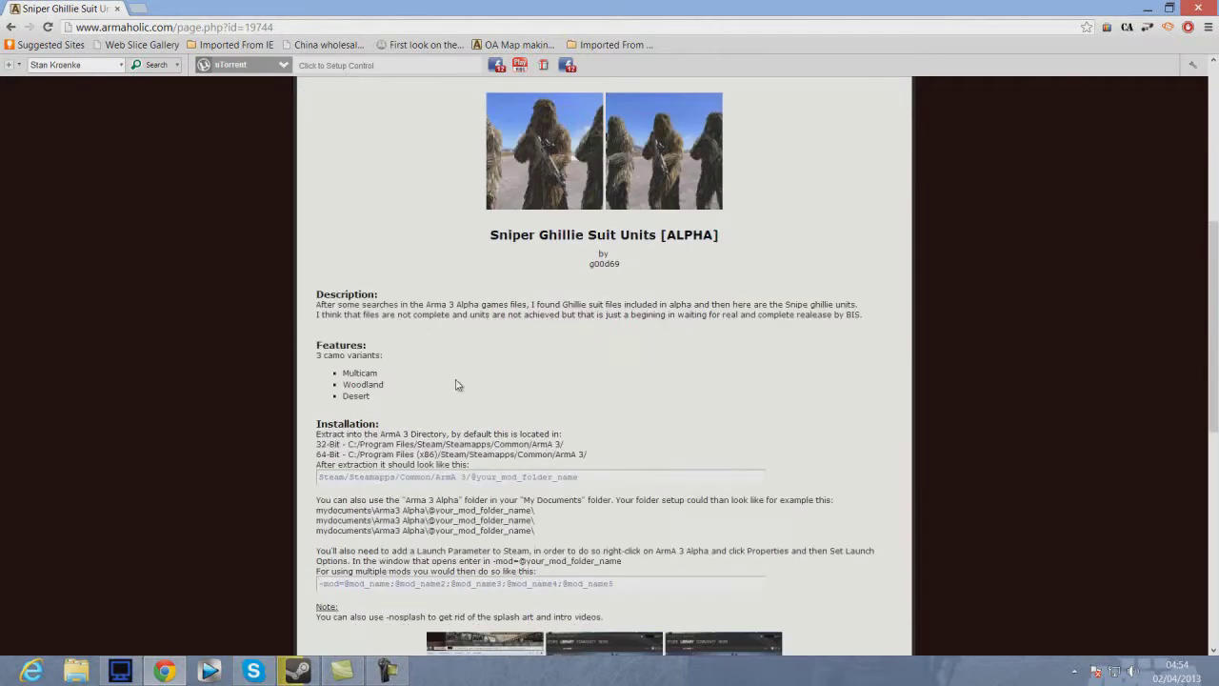
{"action": "scroll", "coordinate": [455, 388], "scroll_direction": "up", "scroll_amount": 3}
{"action": "scroll", "coordinate": [457, 389], "scroll_direction": "down", "scroll_amount": 10}
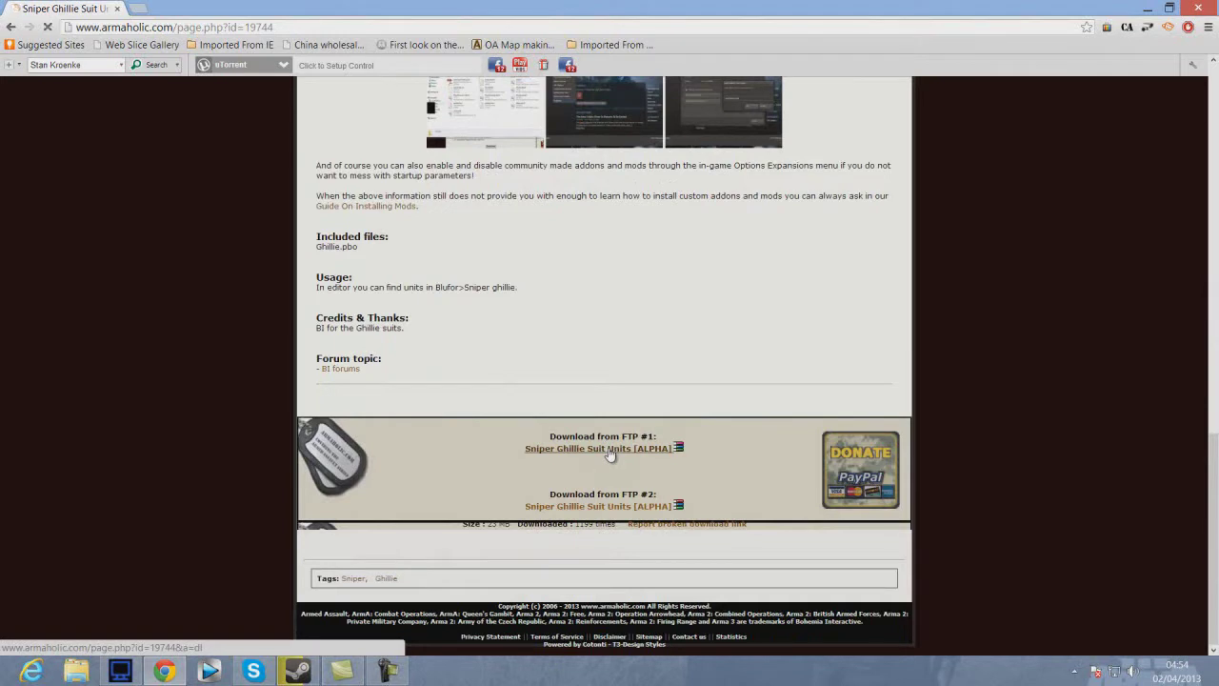
{"action": "left_click", "coordinate": [610, 451]}
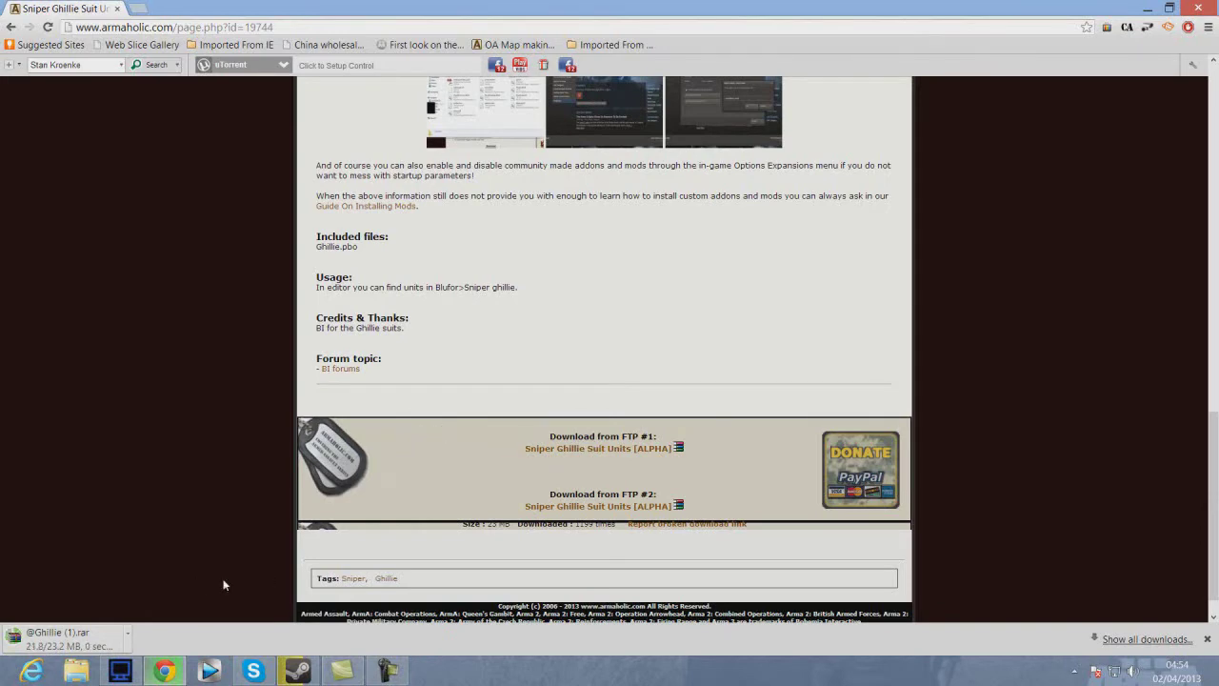
{"action": "left_click", "coordinate": [88, 645]}
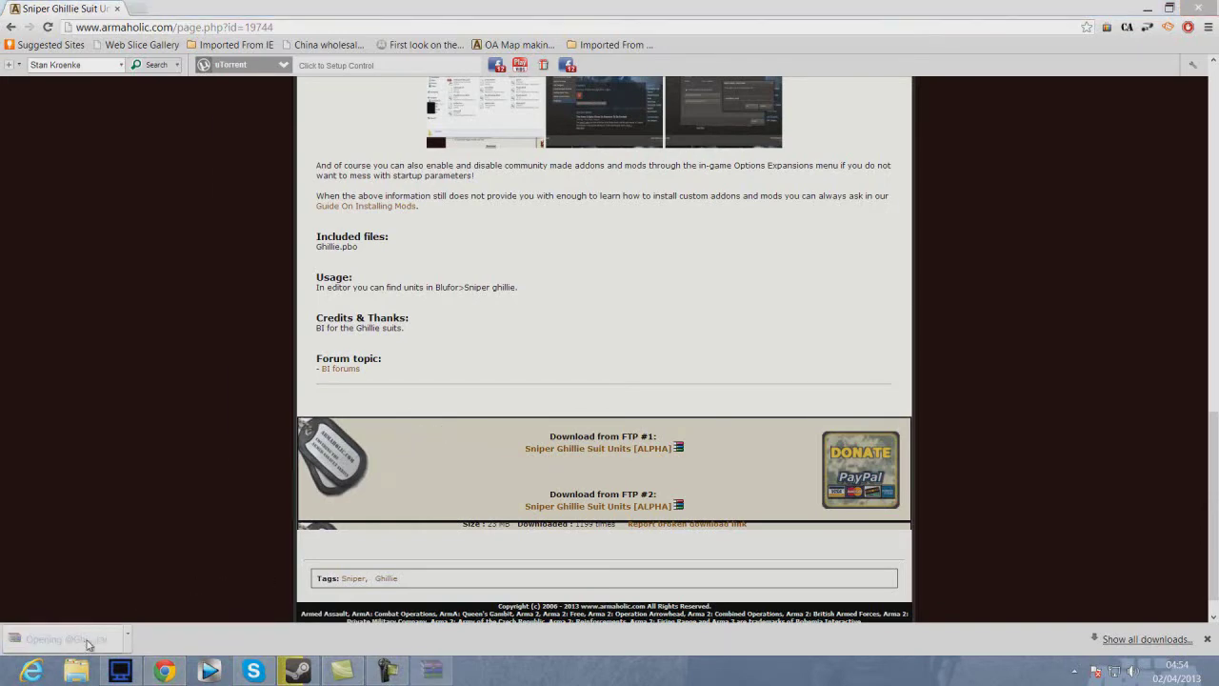
{"action": "left_click_drag", "start_coordinate": [494, 131], "coordinate": [340, 138]}
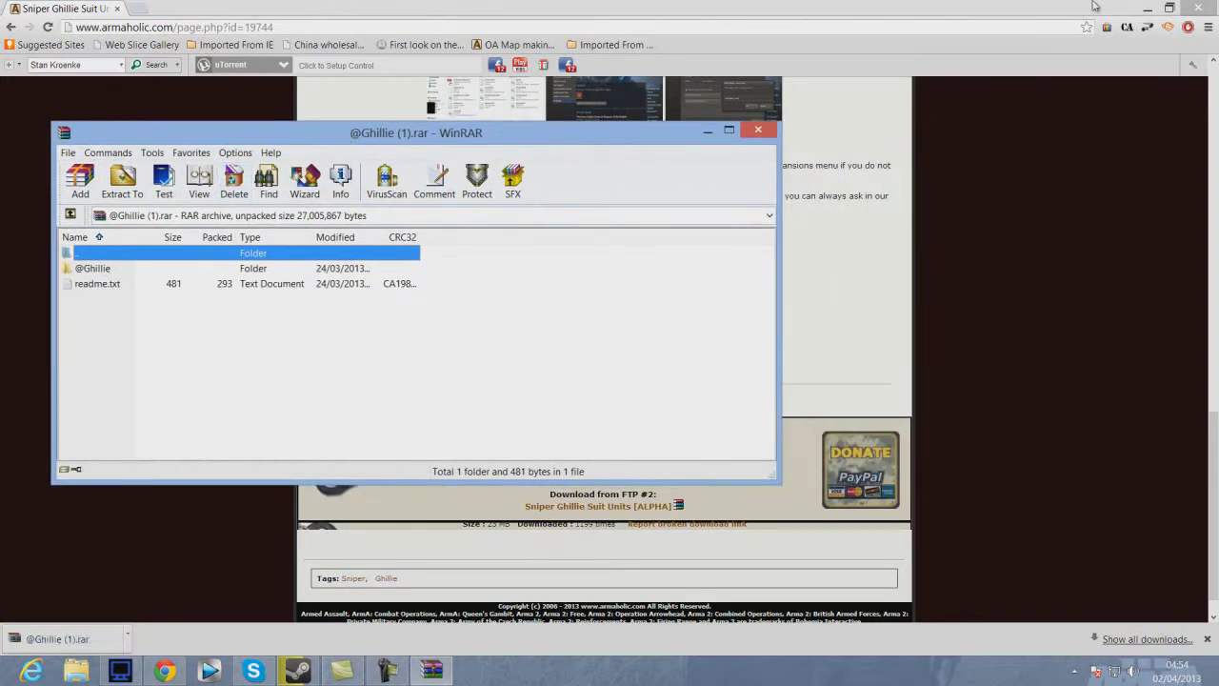
{"action": "left_click", "coordinate": [1150, 9]}
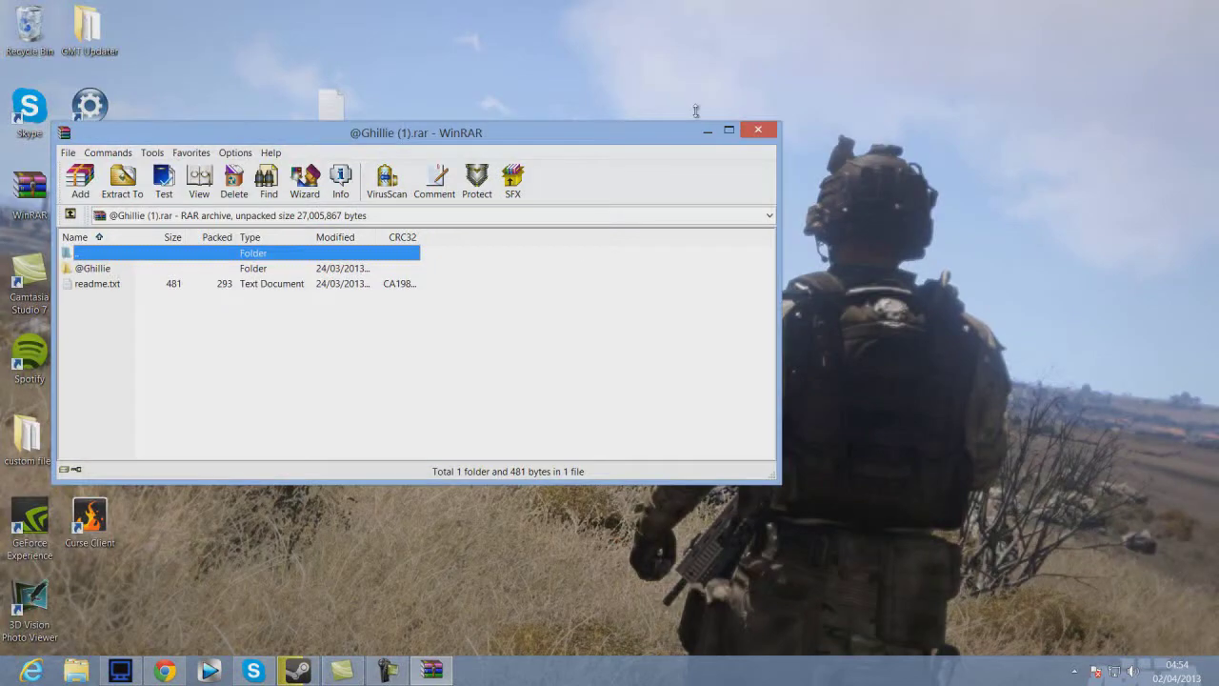
{"action": "left_click_drag", "start_coordinate": [562, 140], "coordinate": [566, 76]}
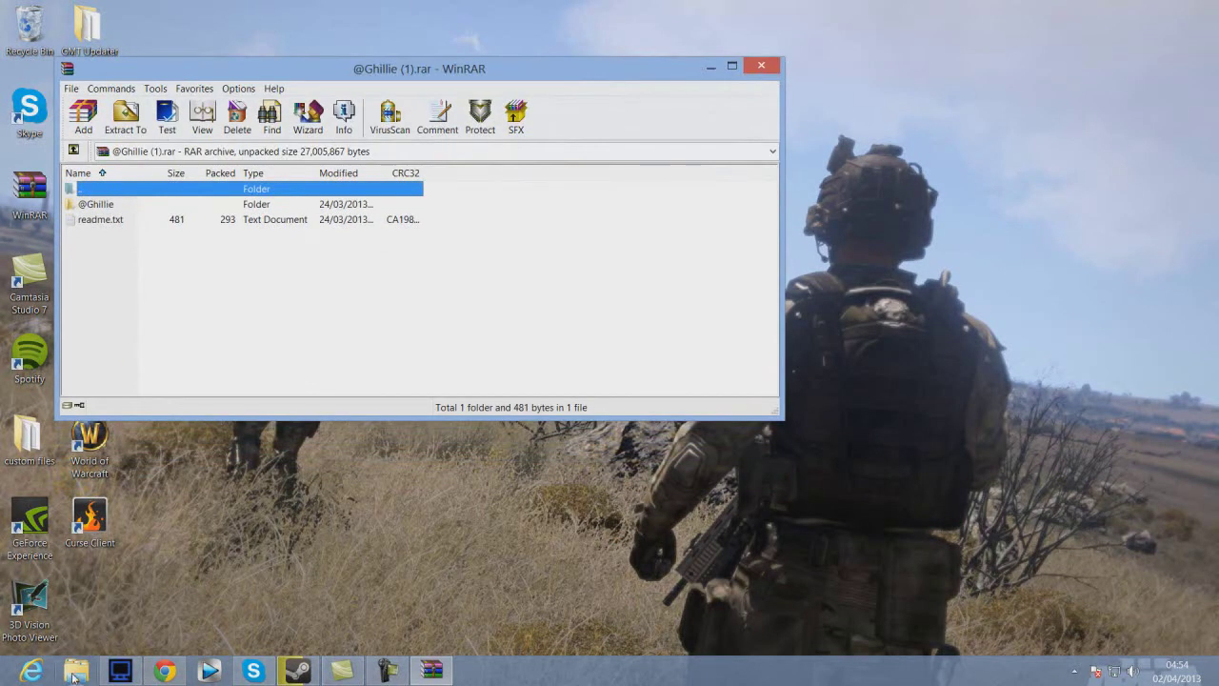
Open the Arma 3 game folder in File Explorer at Data (E:) > Steam > steamapps > common > Arma 3
{"action": "left_click", "coordinate": [80, 673]}
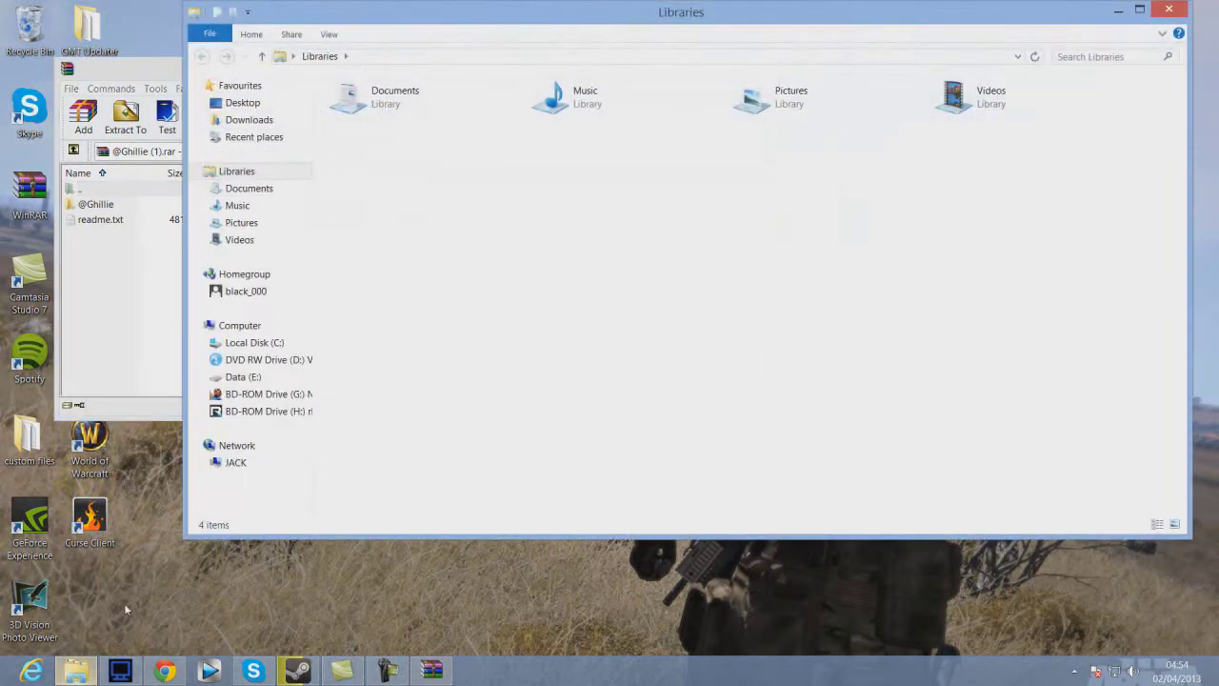
{"action": "left_click", "coordinate": [249, 377]}
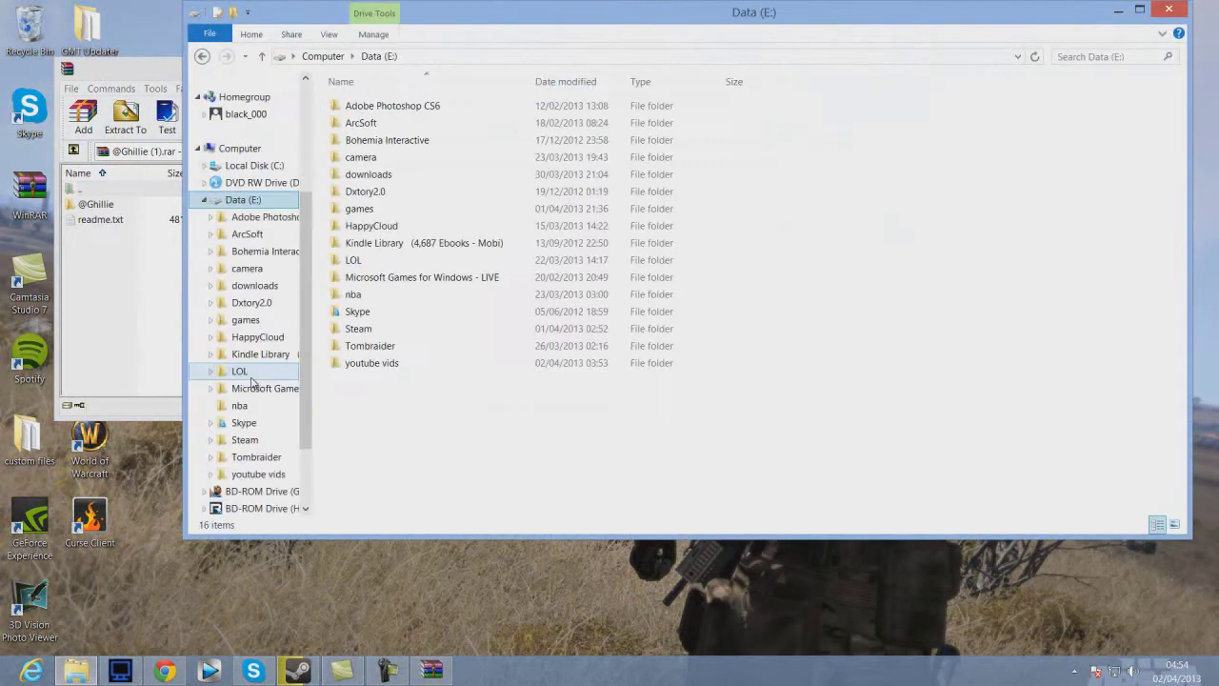
{"action": "double_click", "coordinate": [381, 333]}
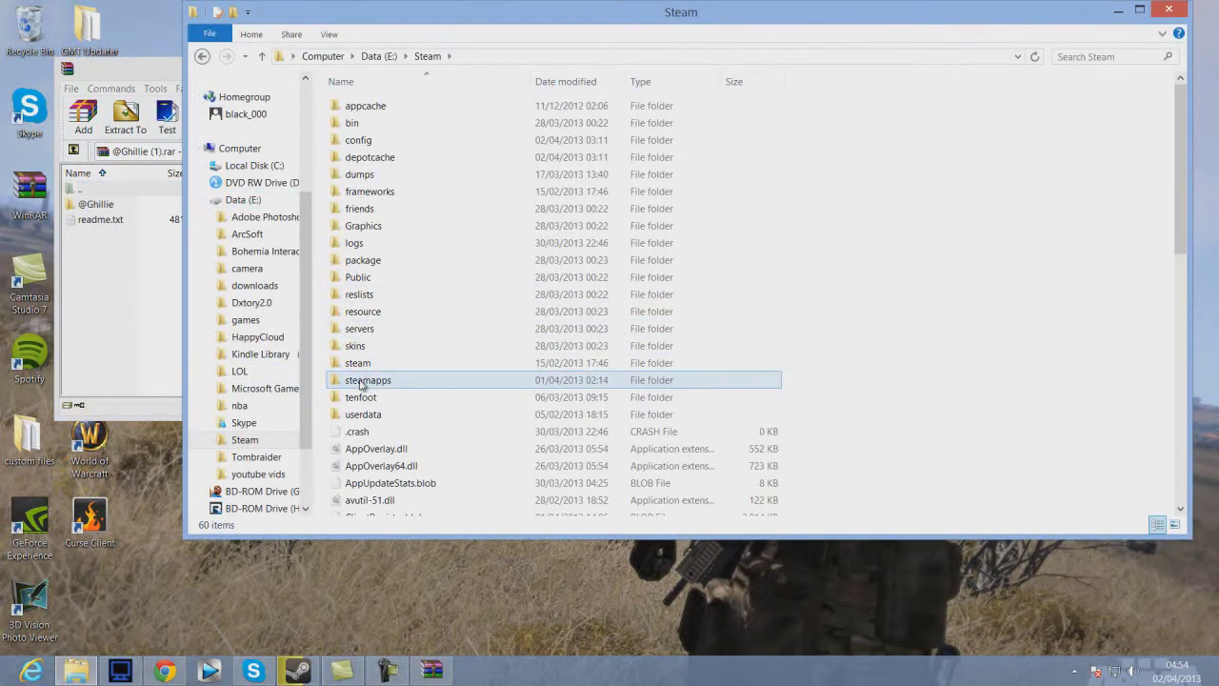
{"action": "double_click", "coordinate": [364, 380]}
{"action": "double_click", "coordinate": [366, 123]}
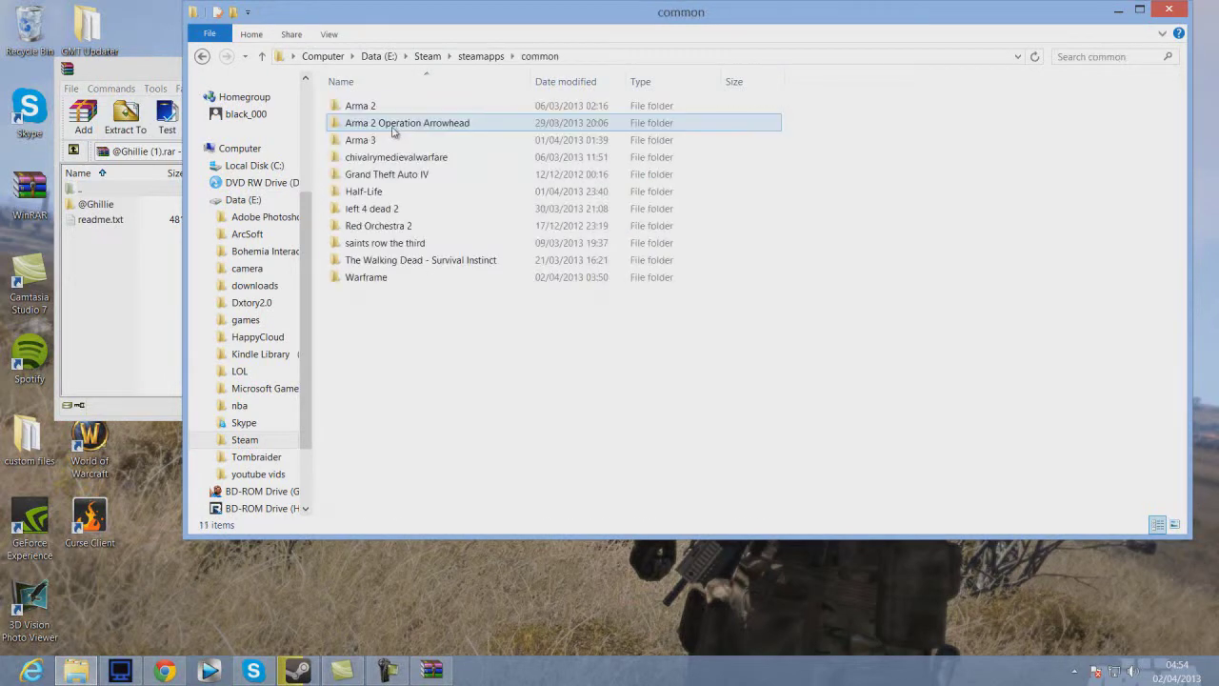
{"action": "double_click", "coordinate": [372, 140]}
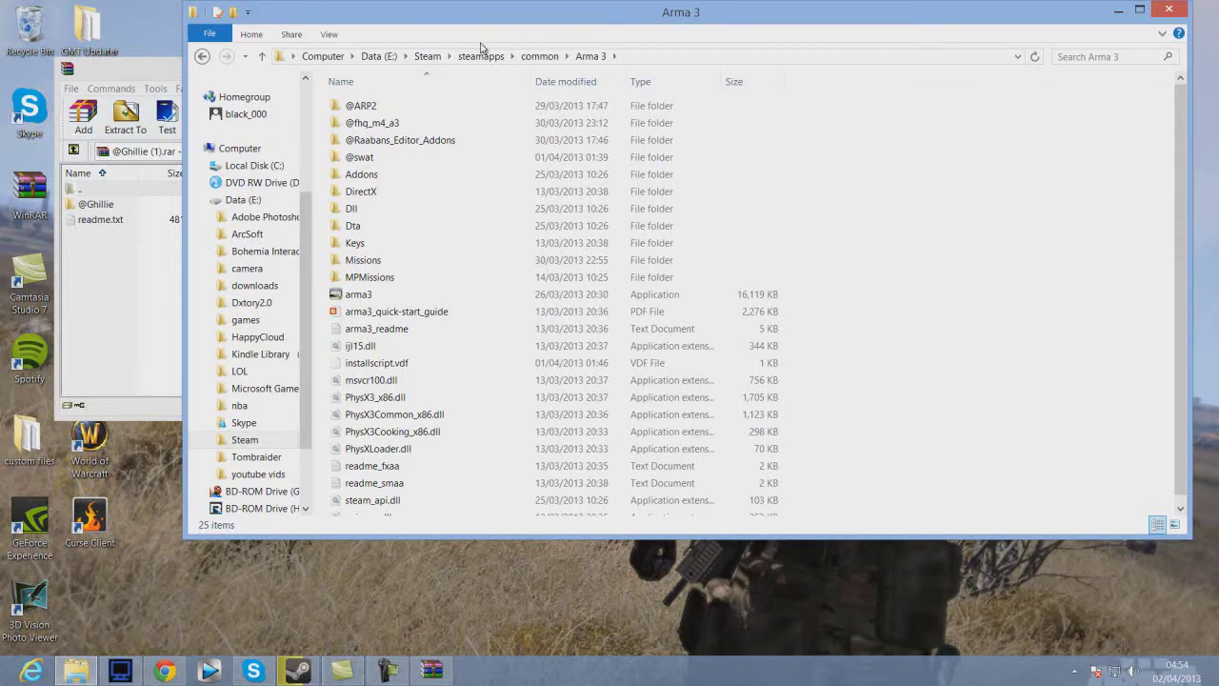
{"action": "left_click_drag", "start_coordinate": [529, 23], "coordinate": [762, 49]}
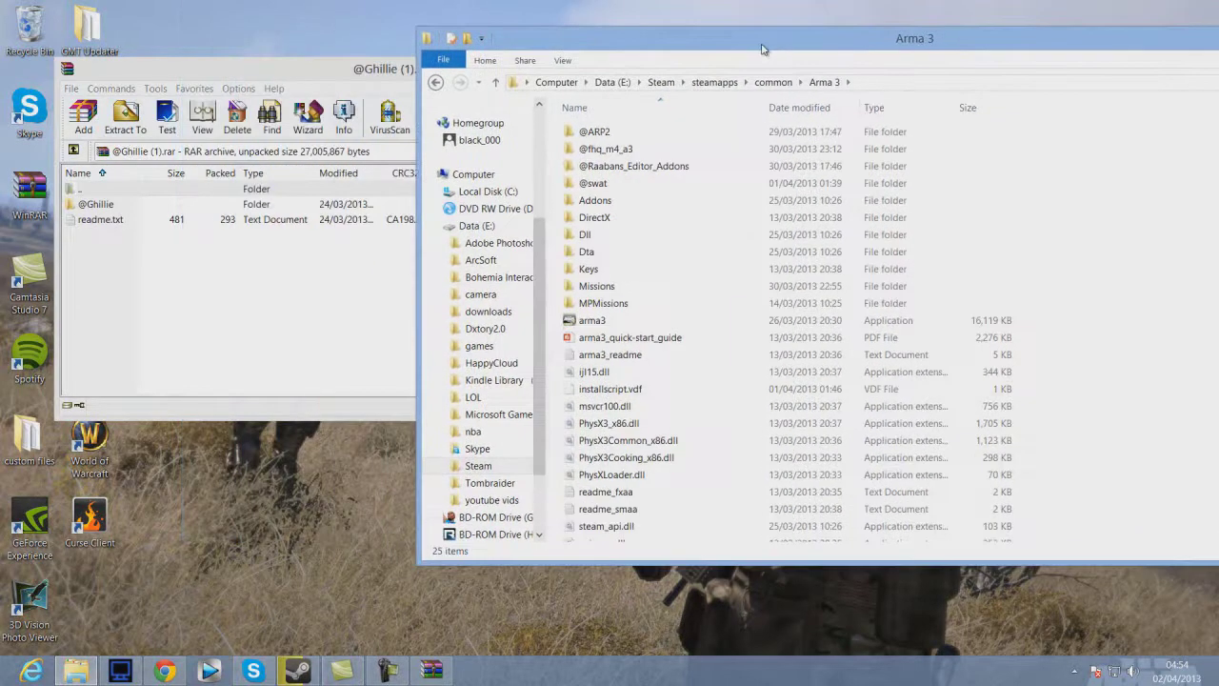
{"action": "left_click", "coordinate": [131, 206]}
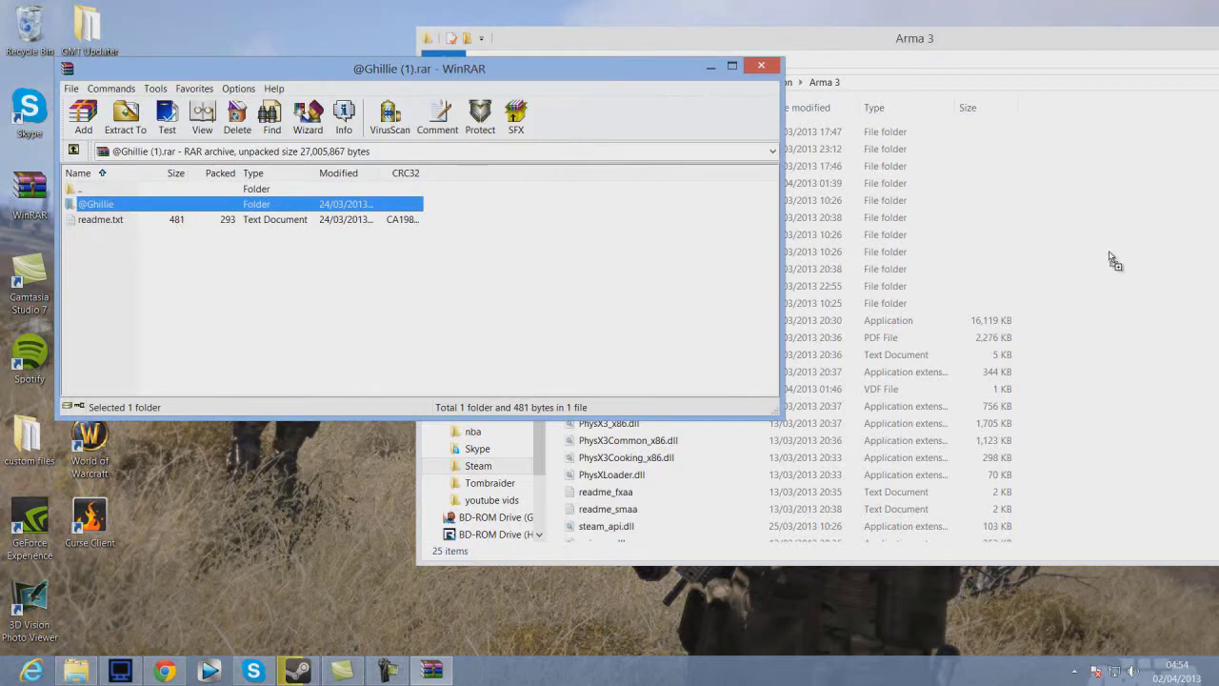
{"action": "left_click_drag", "start_coordinate": [1114, 265], "coordinate": [1115, 265]}
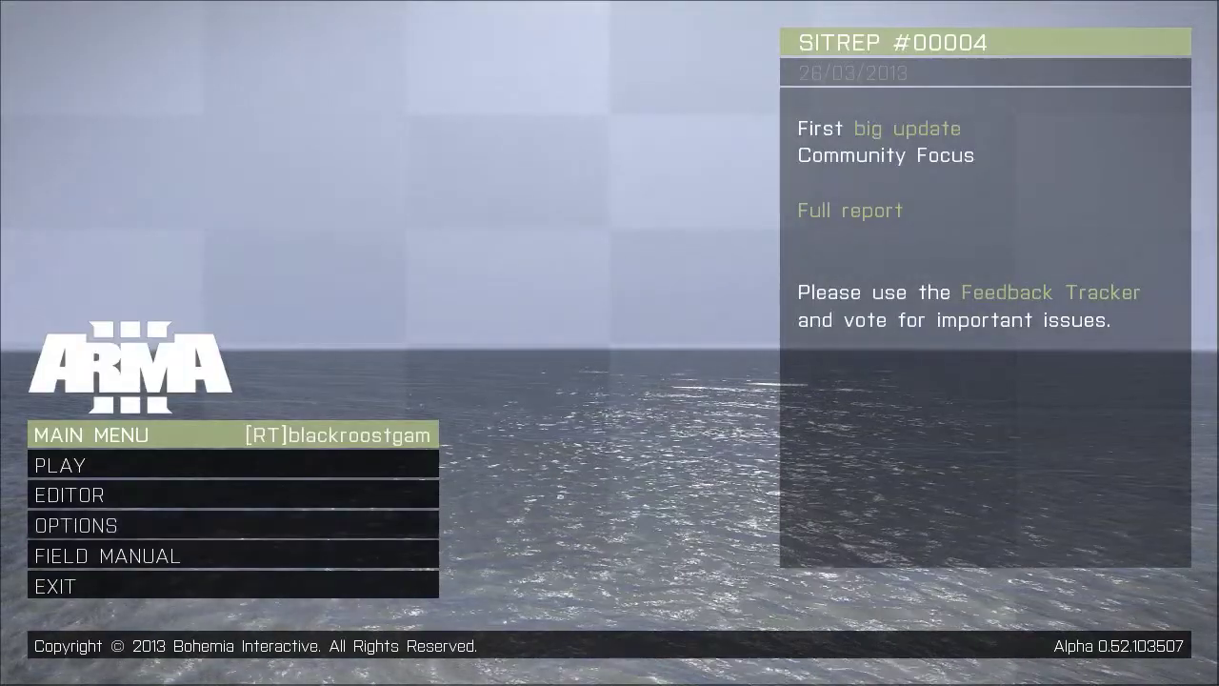
{"action": "left_click", "coordinate": [200, 525]}
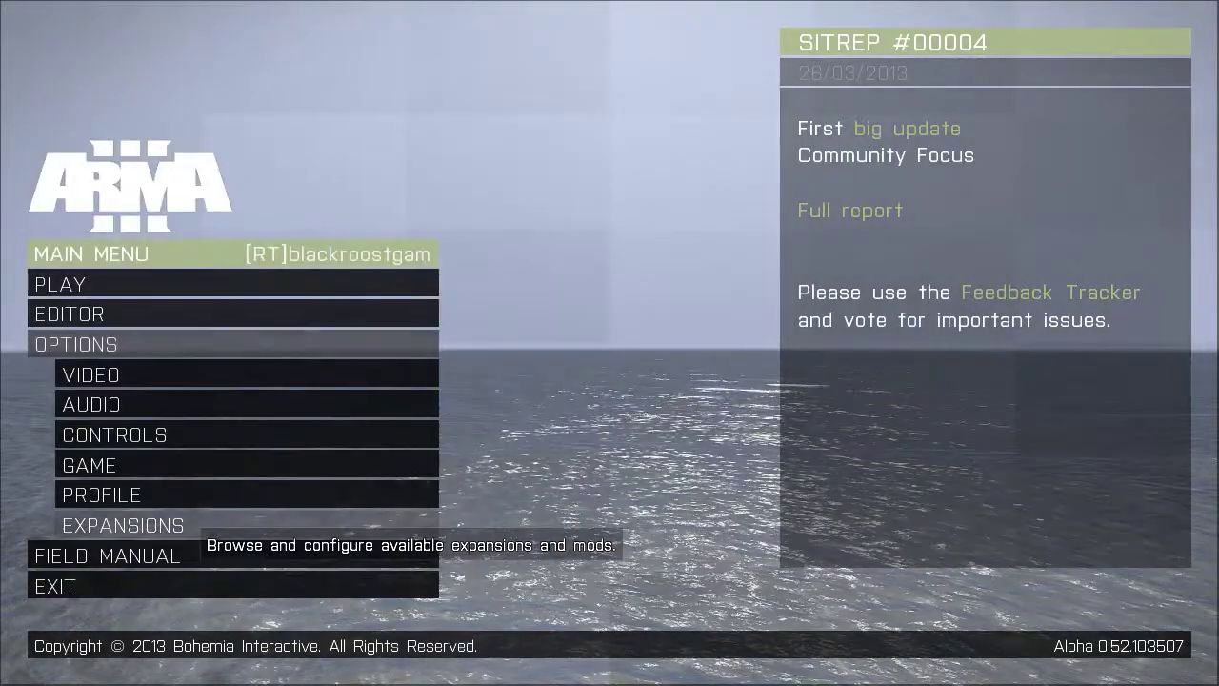
{"action": "left_click", "coordinate": [195, 525]}
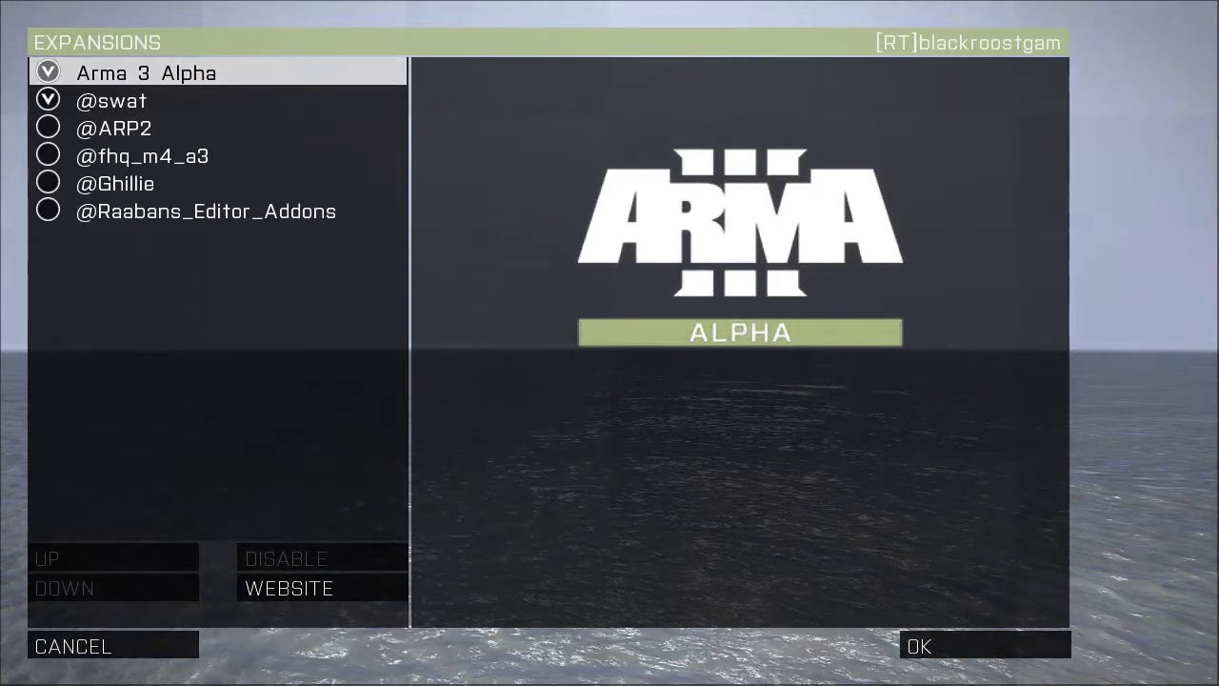
{"action": "left_click", "coordinate": [195, 183]}
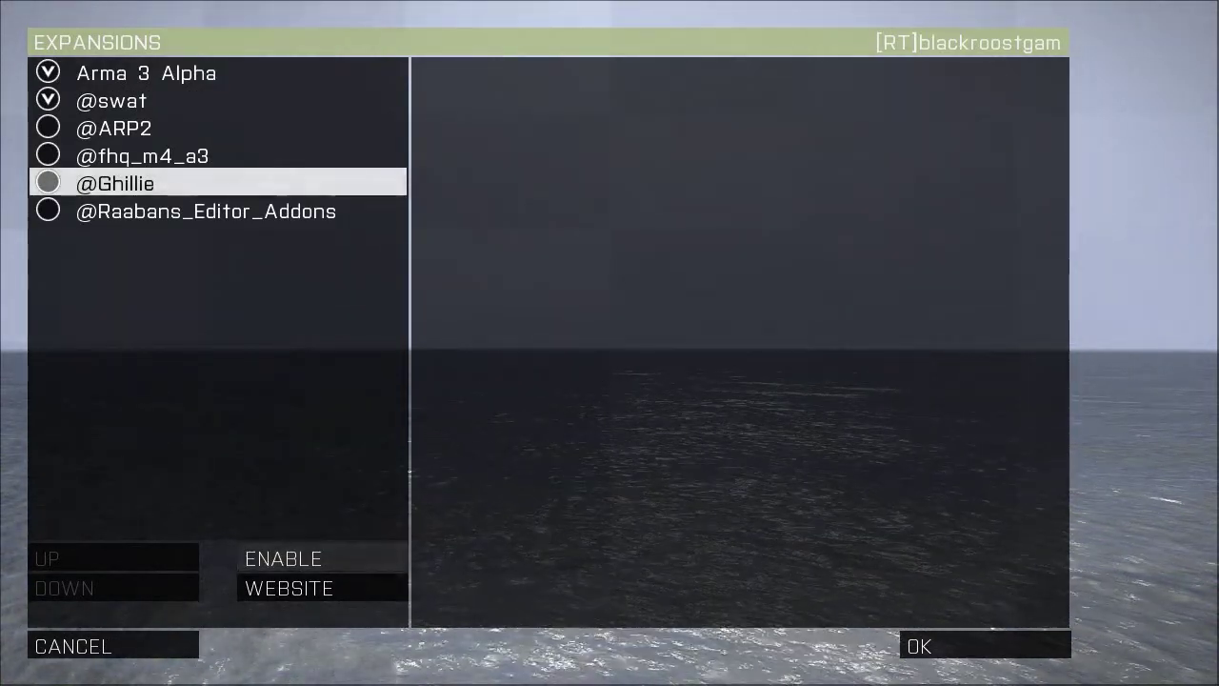
{"action": "left_click", "coordinate": [286, 558]}
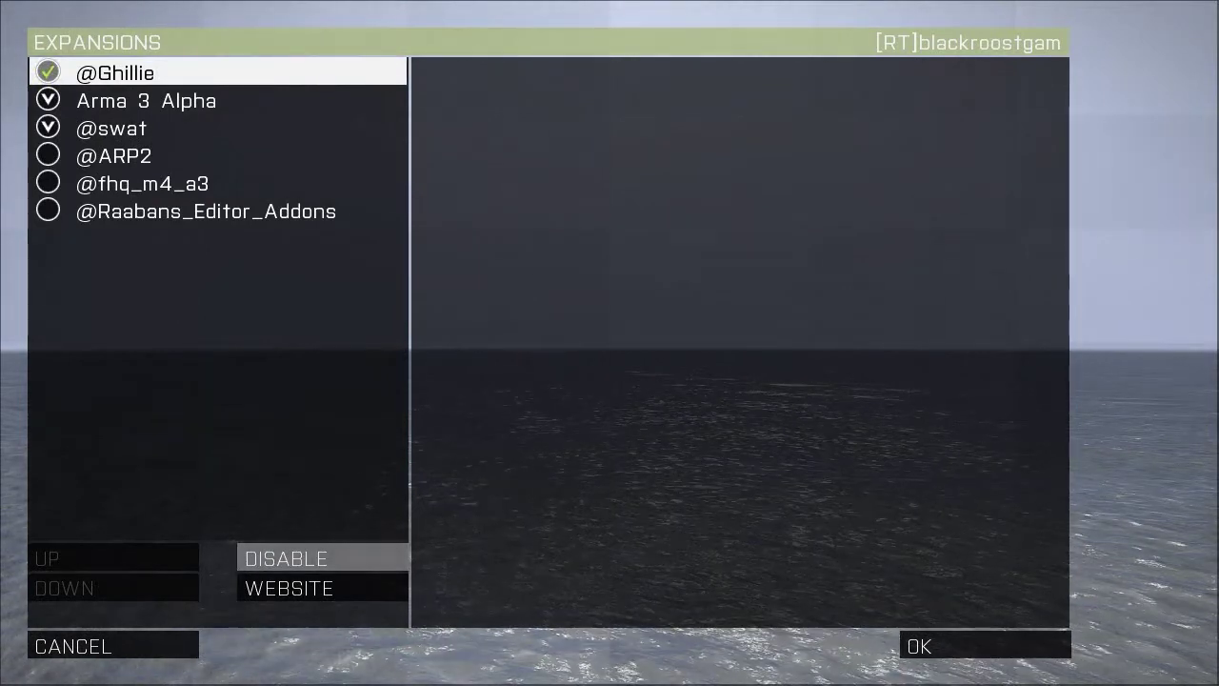
{"action": "left_click", "coordinate": [984, 645]}
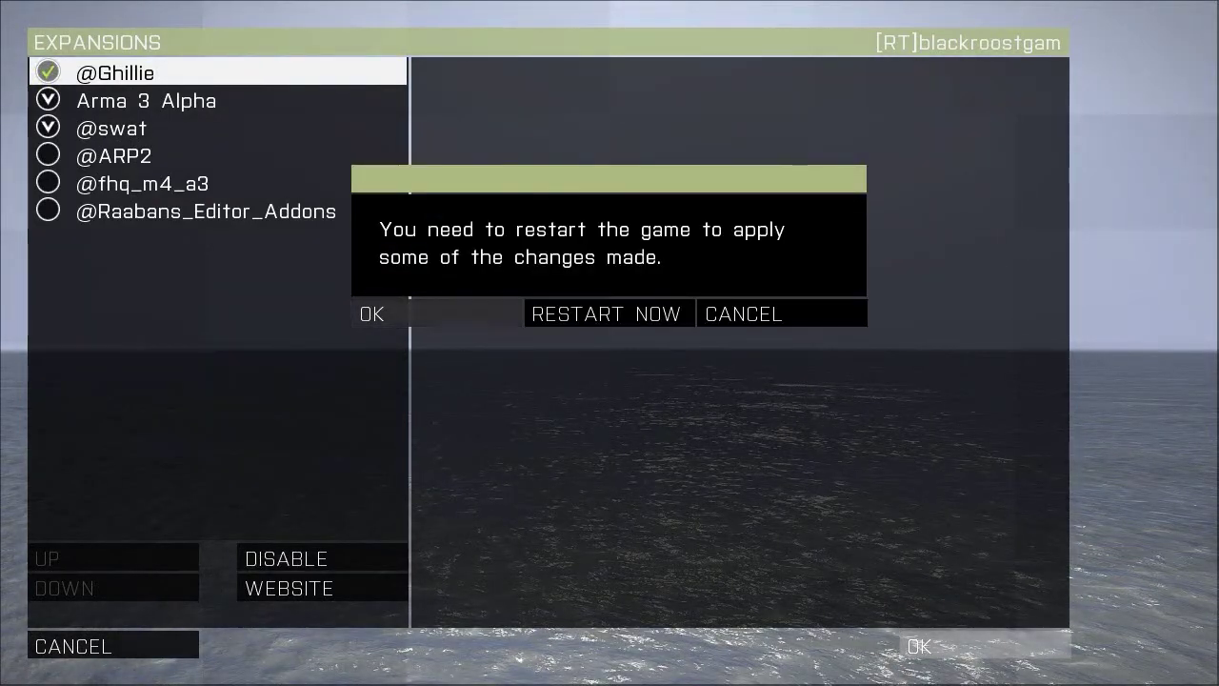
{"action": "key", "text": "Return"}
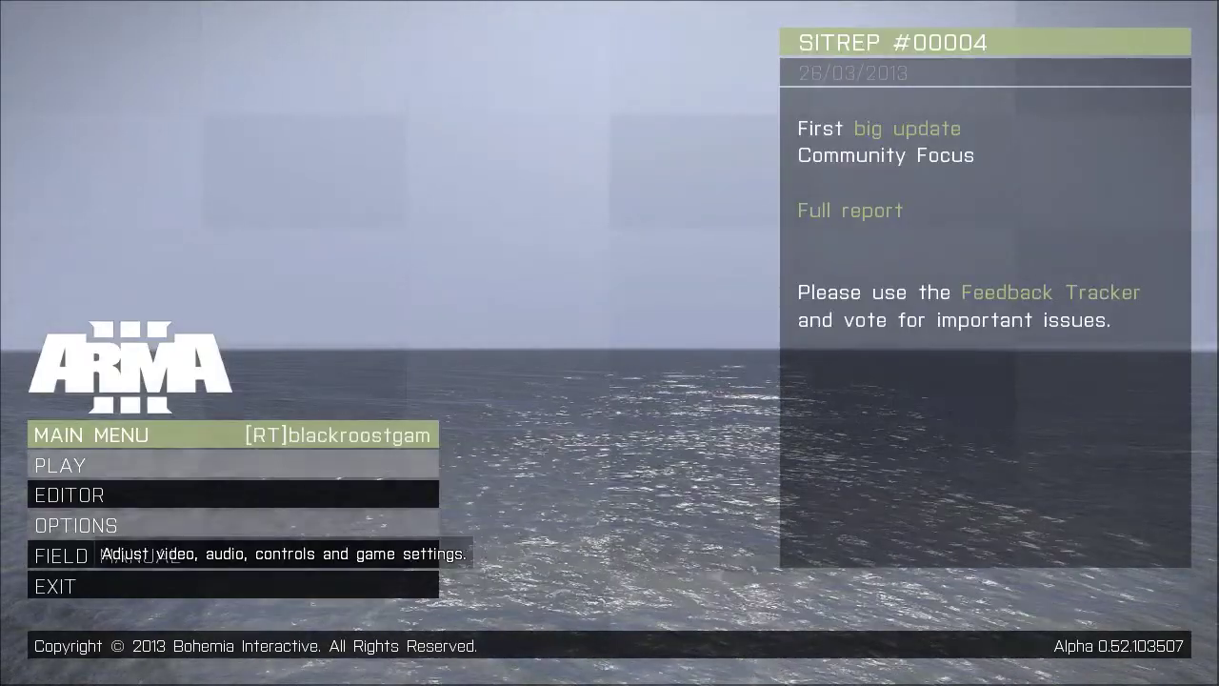
{"action": "left_click", "coordinate": [95, 529]}
{"action": "left_click", "coordinate": [95, 528]}
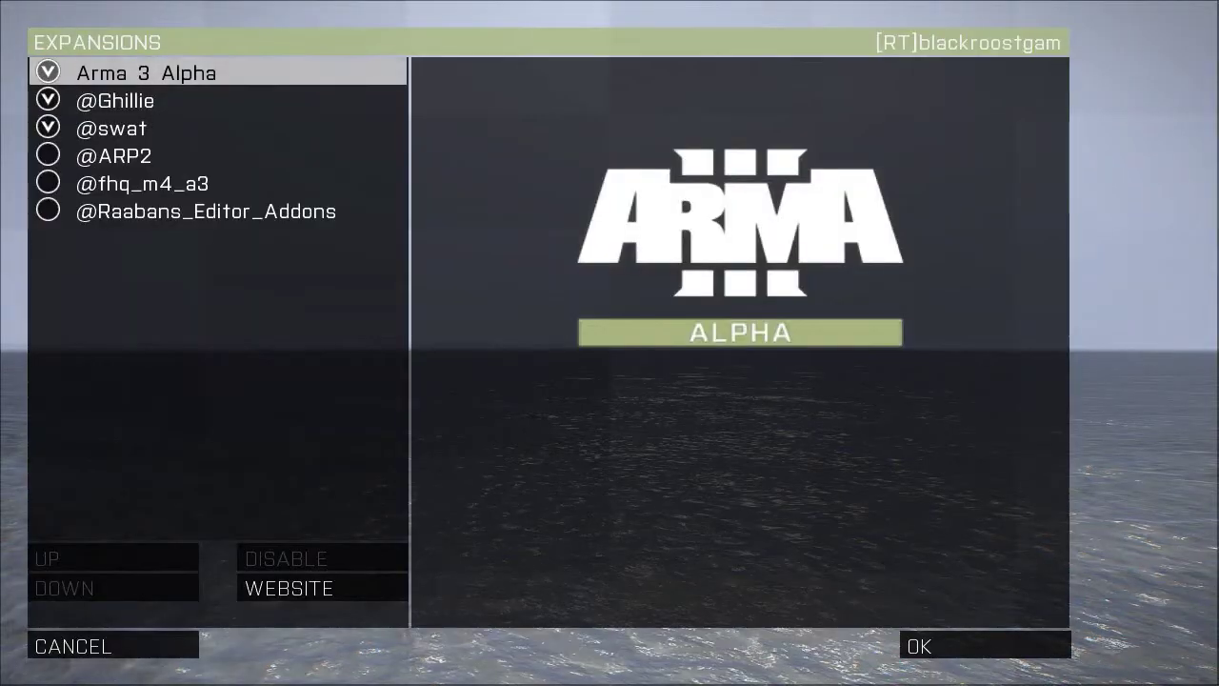
{"action": "left_click", "coordinate": [116, 100]}
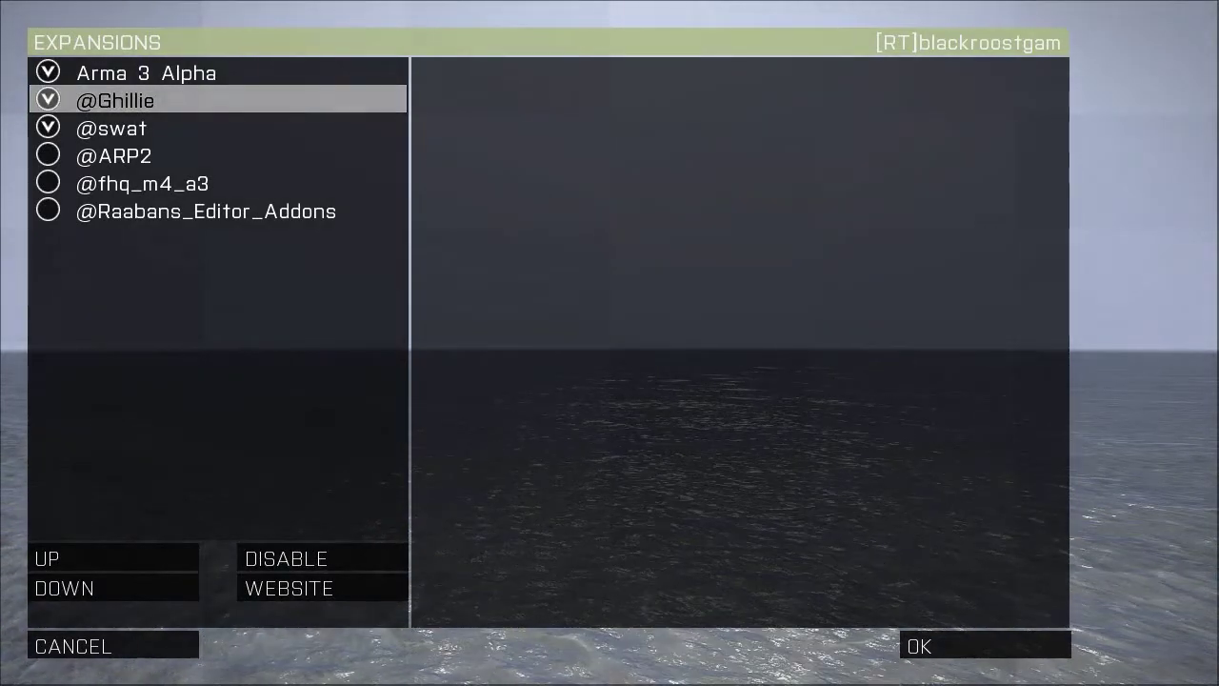
{"action": "left_click", "coordinate": [106, 645]}
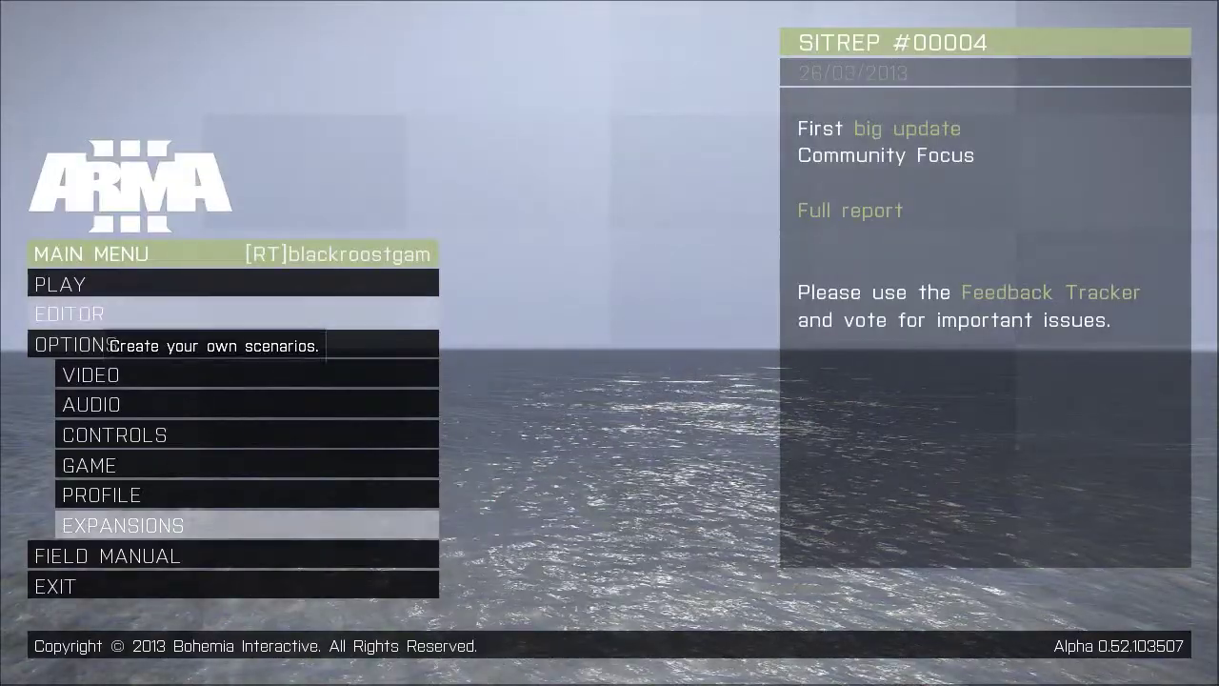
In the scenario editor, insert a BLUFOR player unit near Stratis Air Base with faction Sniper Ghillie, class Infantry and unit Sniper Desert
{"action": "left_click", "coordinate": [153, 314]}
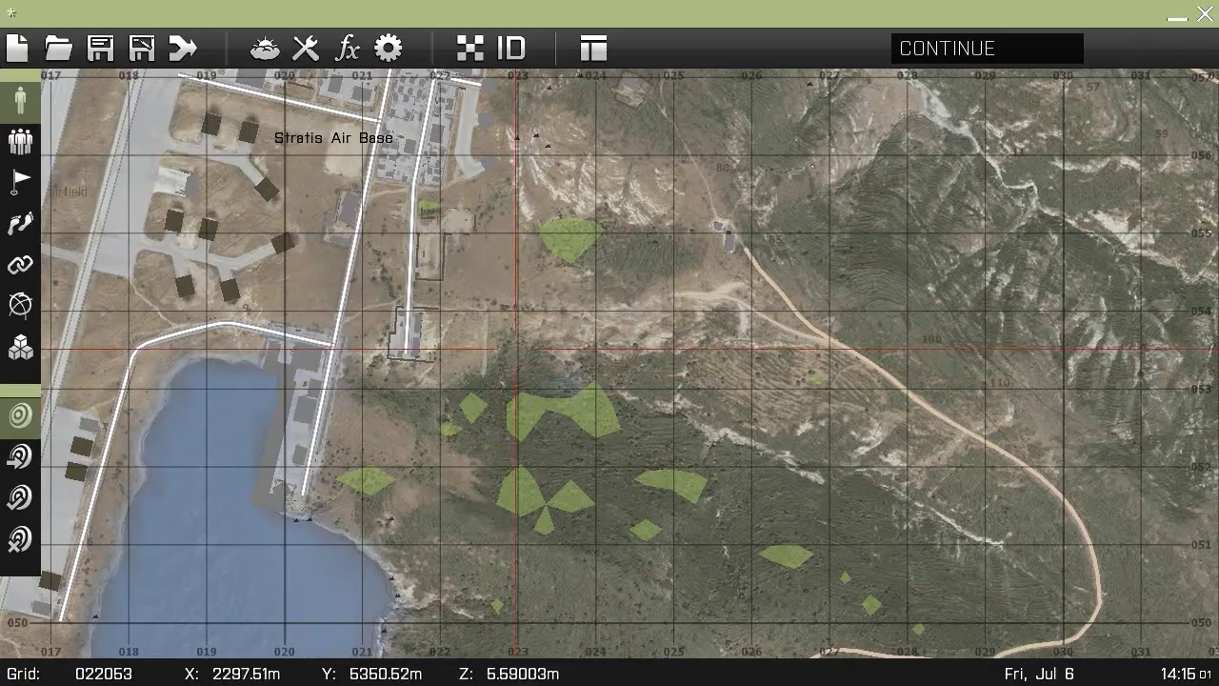
{"action": "double_click", "coordinate": [523, 339]}
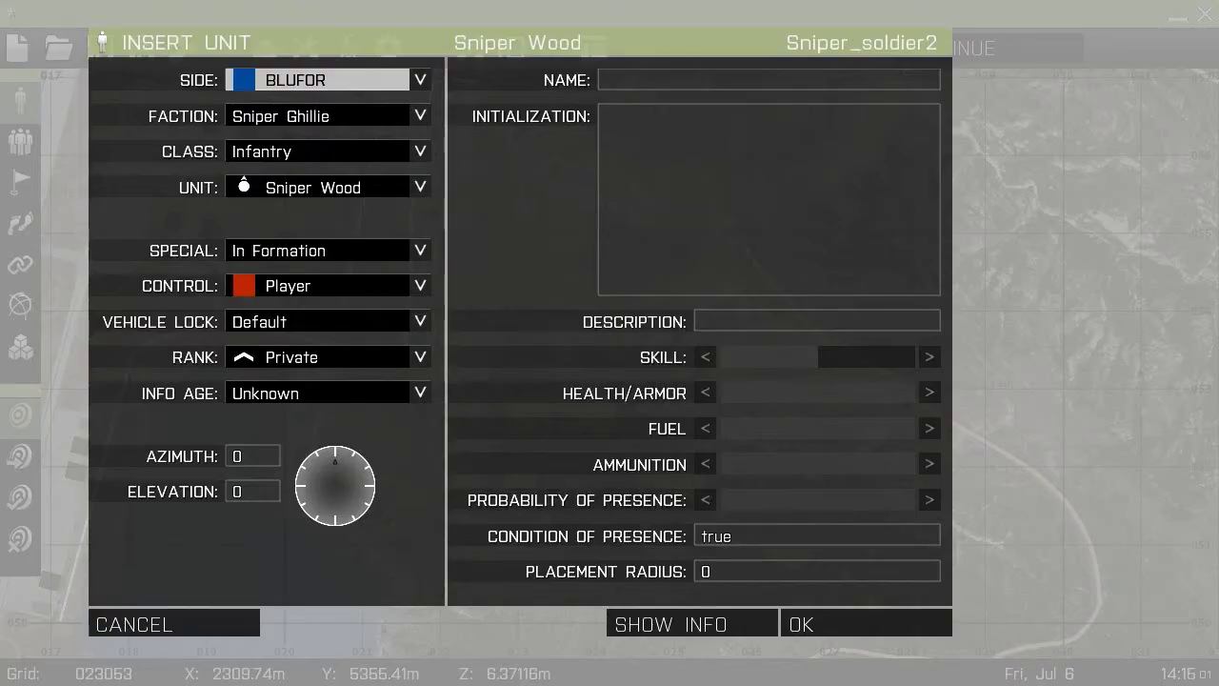
{"action": "left_click", "coordinate": [328, 116]}
{"action": "left_click", "coordinate": [329, 182]}
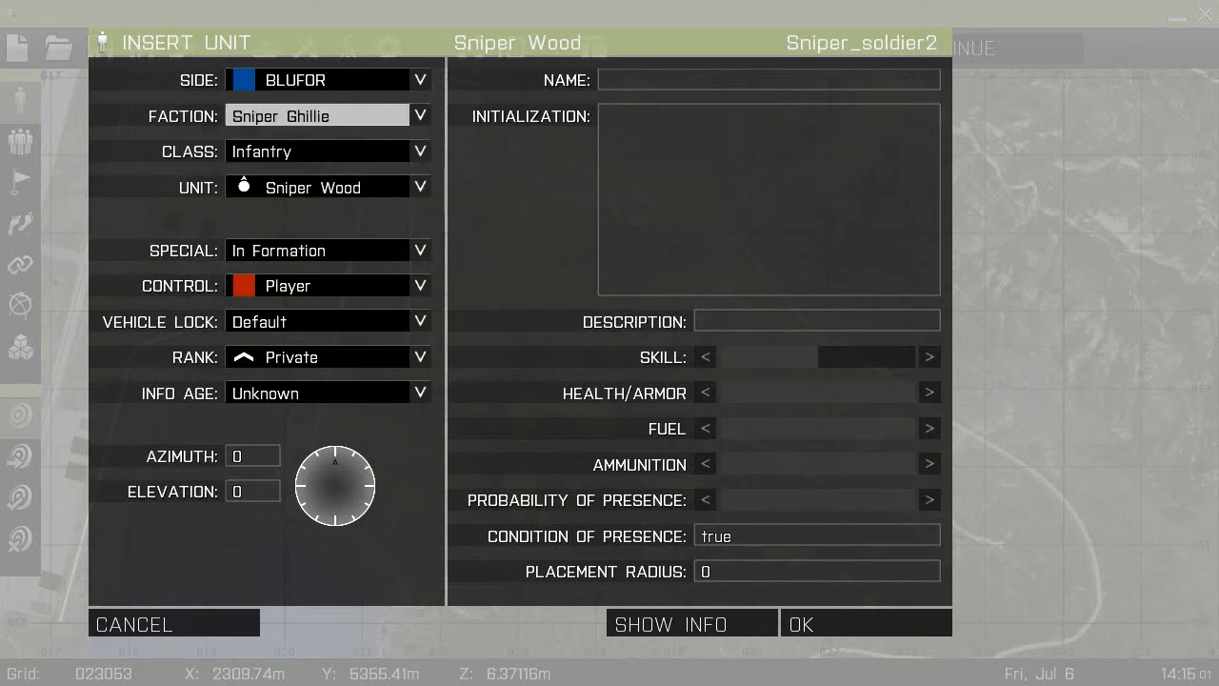
{"action": "left_click", "coordinate": [328, 187]}
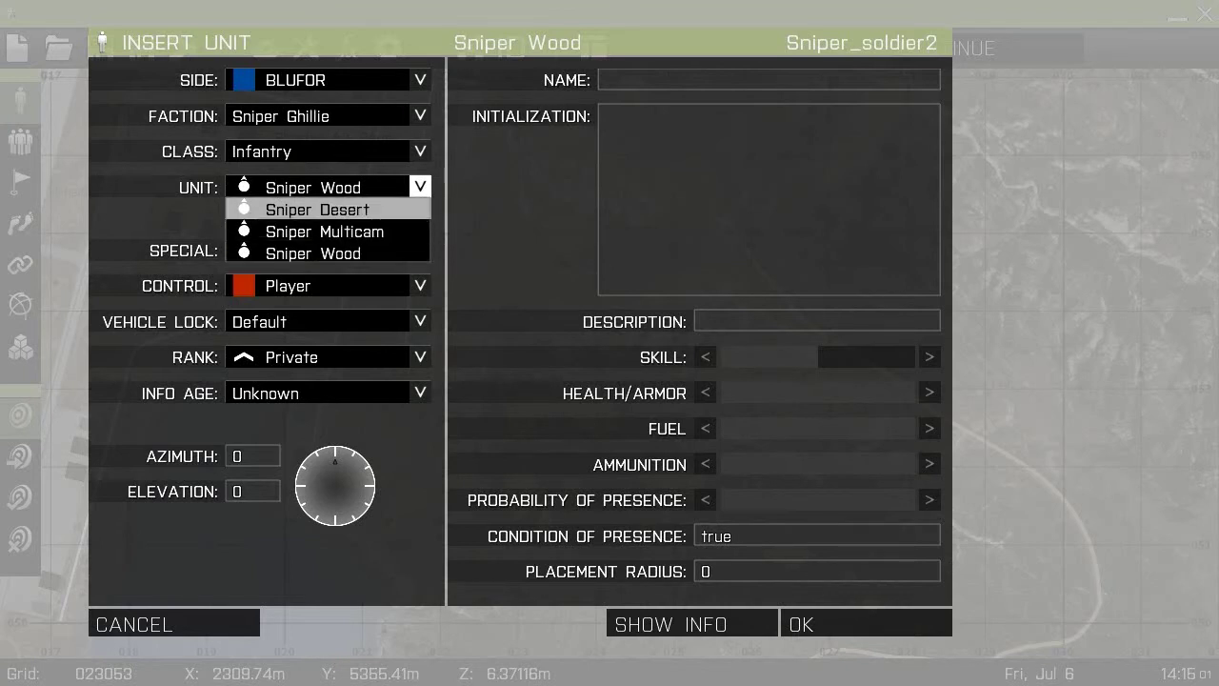
{"action": "left_click", "coordinate": [318, 210]}
{"action": "left_click", "coordinate": [846, 620]}
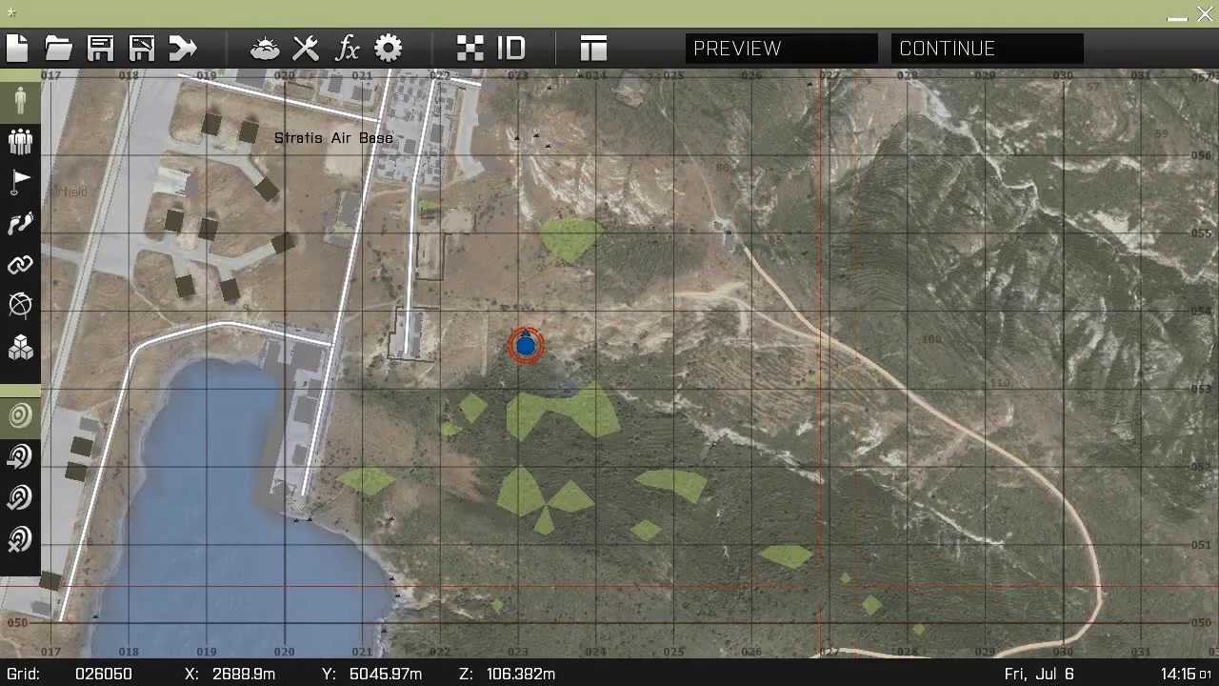
Move the Sniper Desert player unit onto the airfield runway at grid 016053, next to the units already placed there
{"action": "left_click_drag", "start_coordinate": [526, 343], "coordinate": [727, 337]}
{"action": "scroll", "coordinate": [727, 338], "scroll_direction": "up", "scroll_amount": 5}
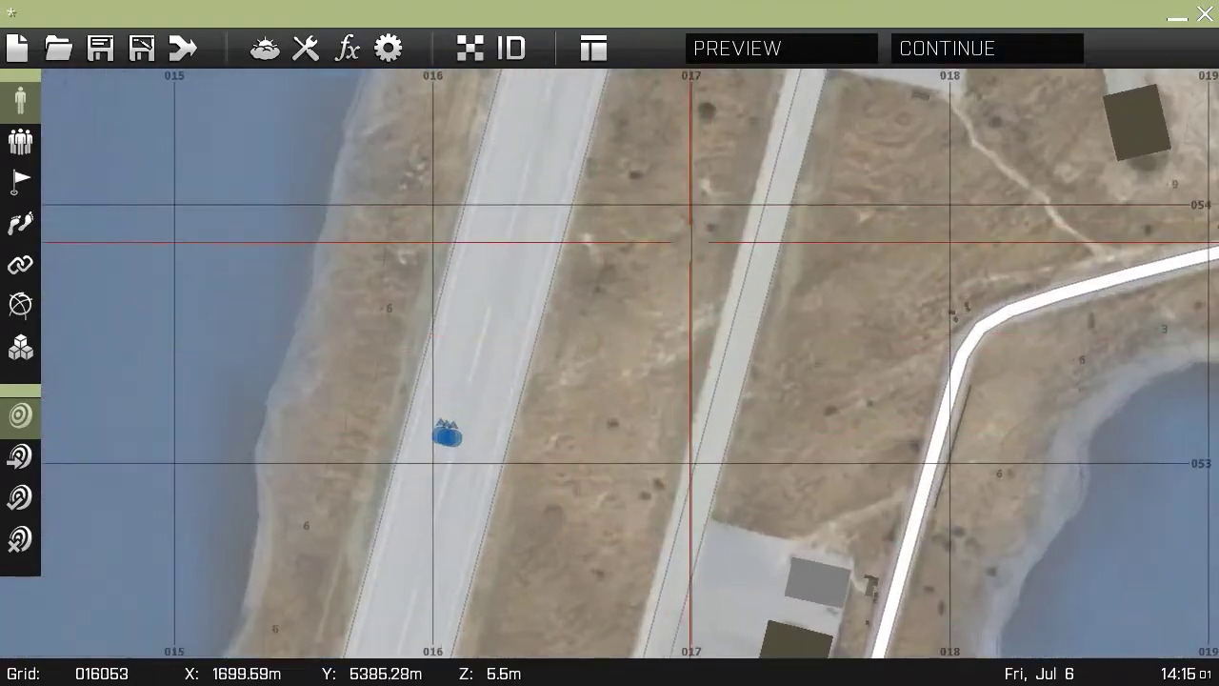
{"action": "left_click_drag", "start_coordinate": [690, 242], "coordinate": [556, 575]}
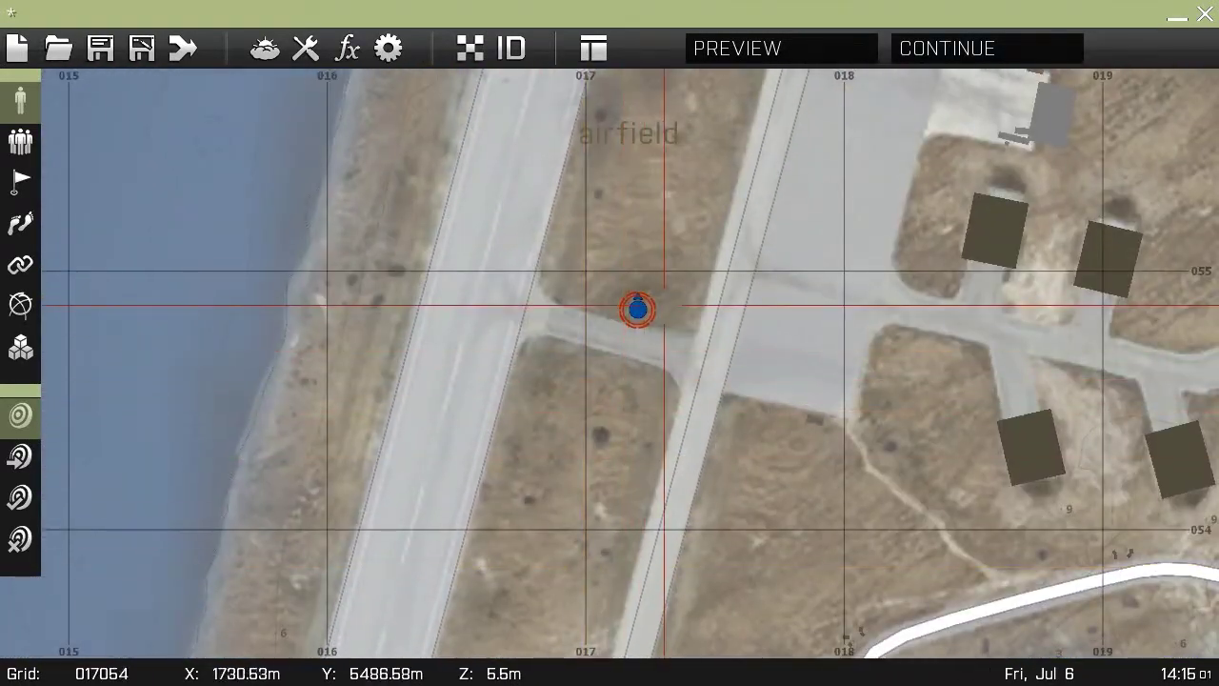
{"action": "left_click_drag", "start_coordinate": [637, 314], "coordinate": [501, 273]}
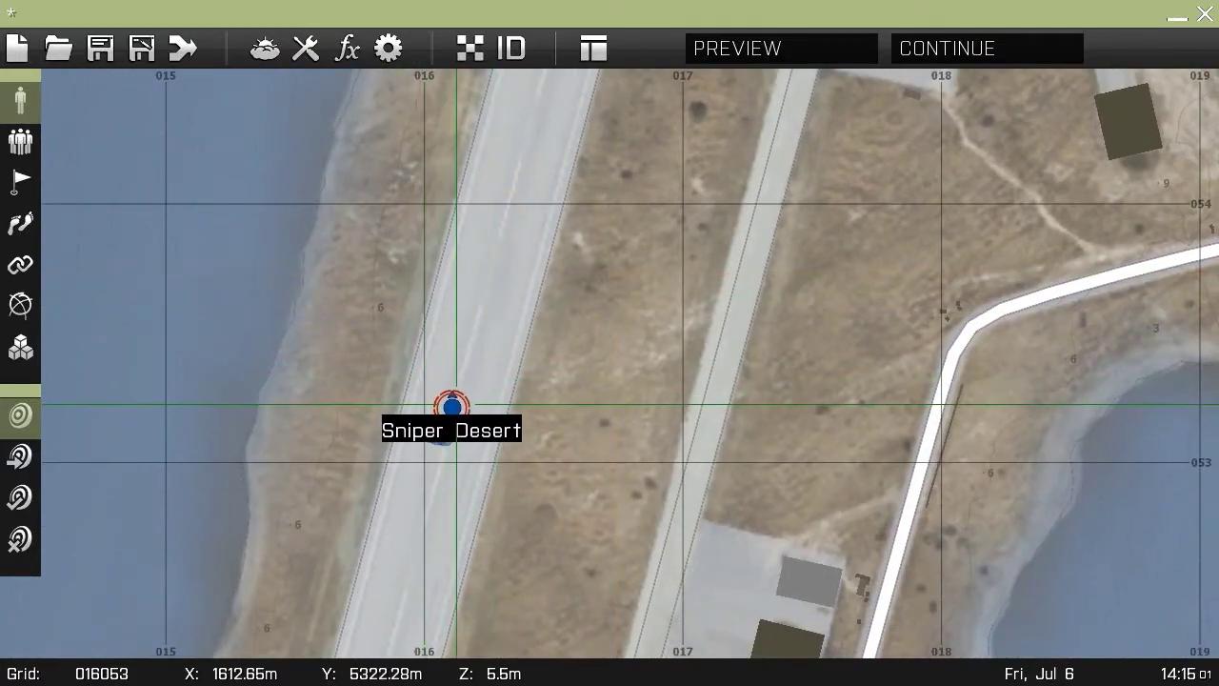
Preview the scenario and walk up to one of the ghillie snipers on the runway to inspect the suit
{"action": "left_click", "coordinate": [843, 55]}
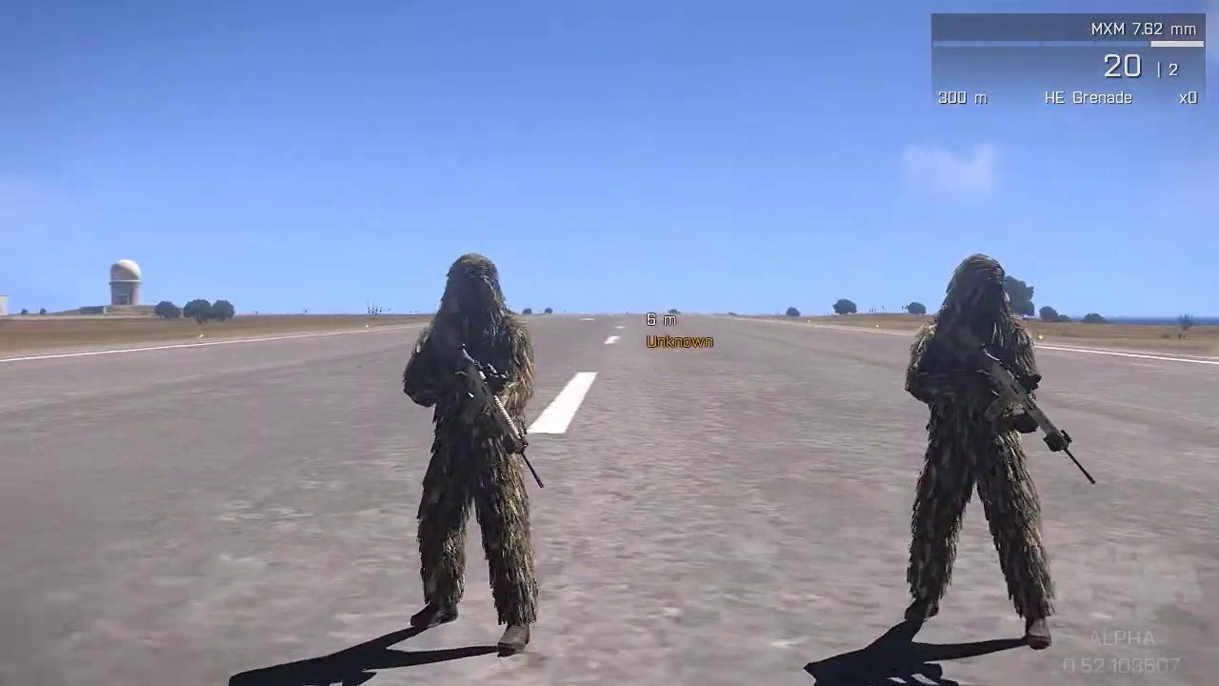
{"action": "key", "text": "w"}
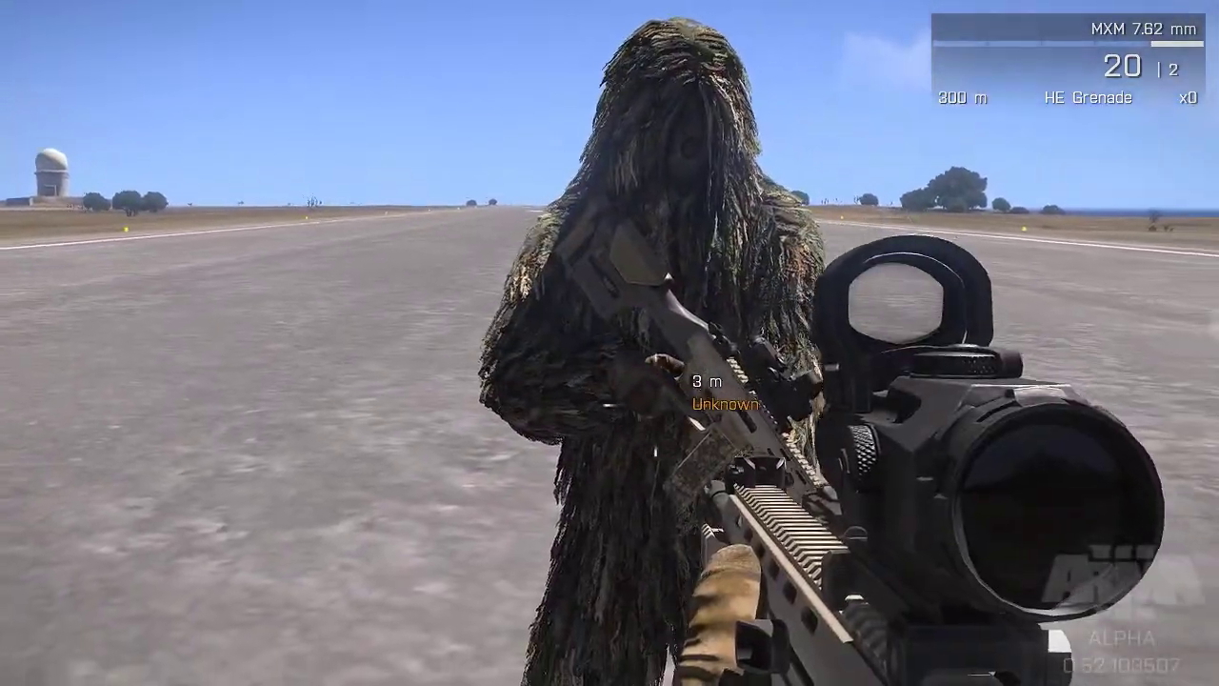
Strafe along the row of ghillie snipers on the runway and inspect the Multicam, Wood and Desert suits up close
{"action": "key", "text": "a"}
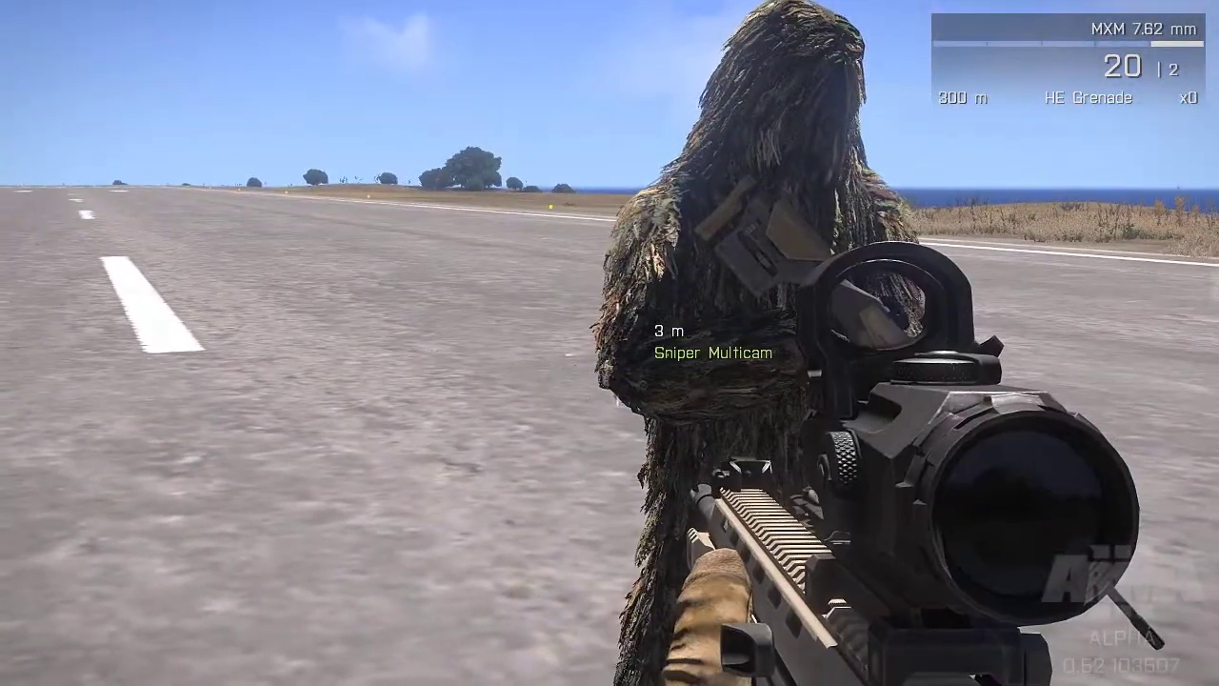
{"action": "key", "text": "a"}
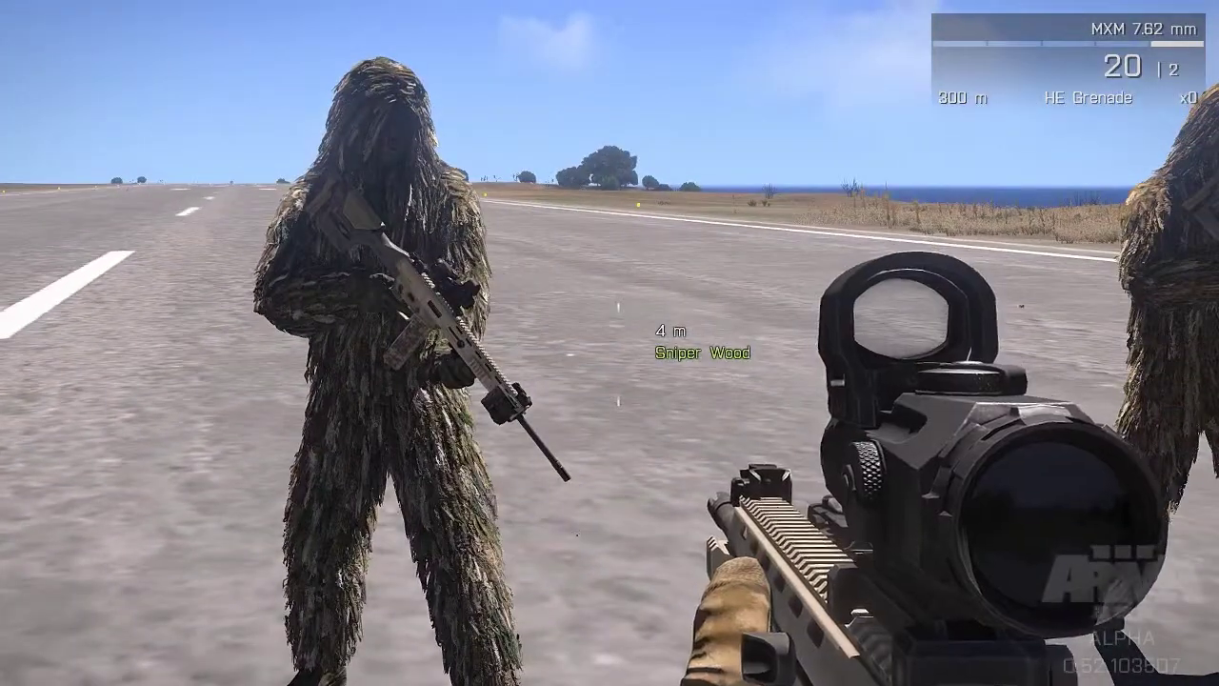
{"action": "key", "text": "d"}
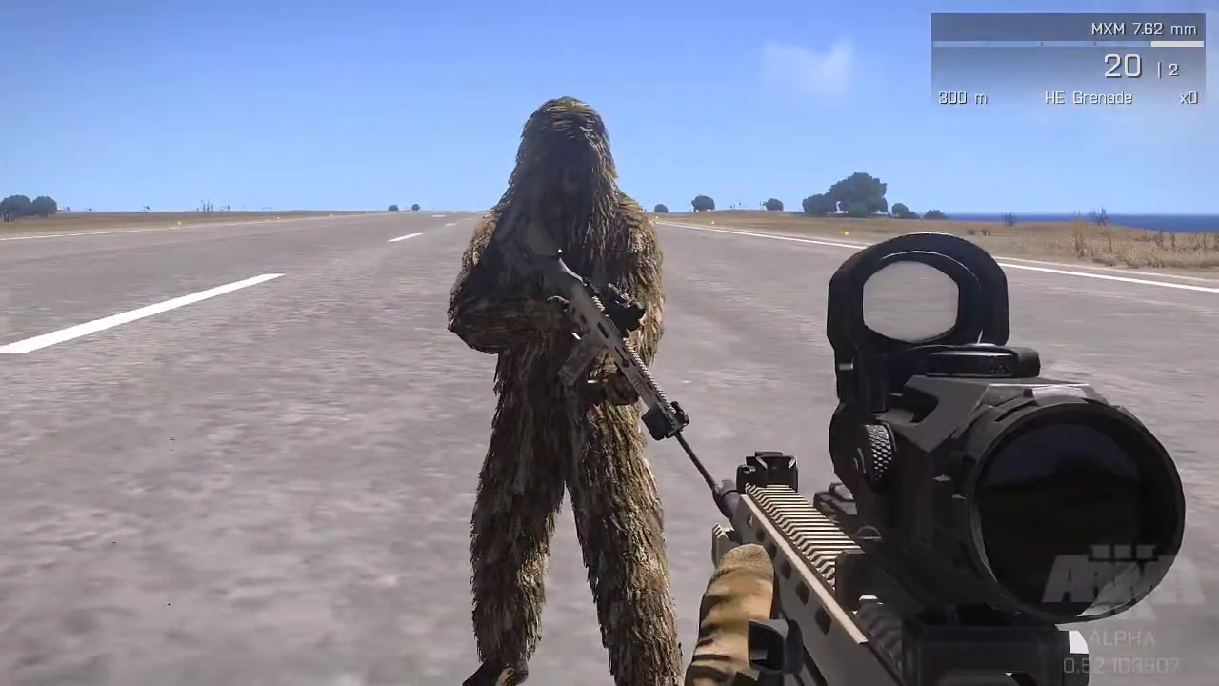
Zoom out, switch to third-person view and circle the sniper group to compare the player's desert ghillie suit with the others
{"action": "key", "text": "KP_Subtract"}
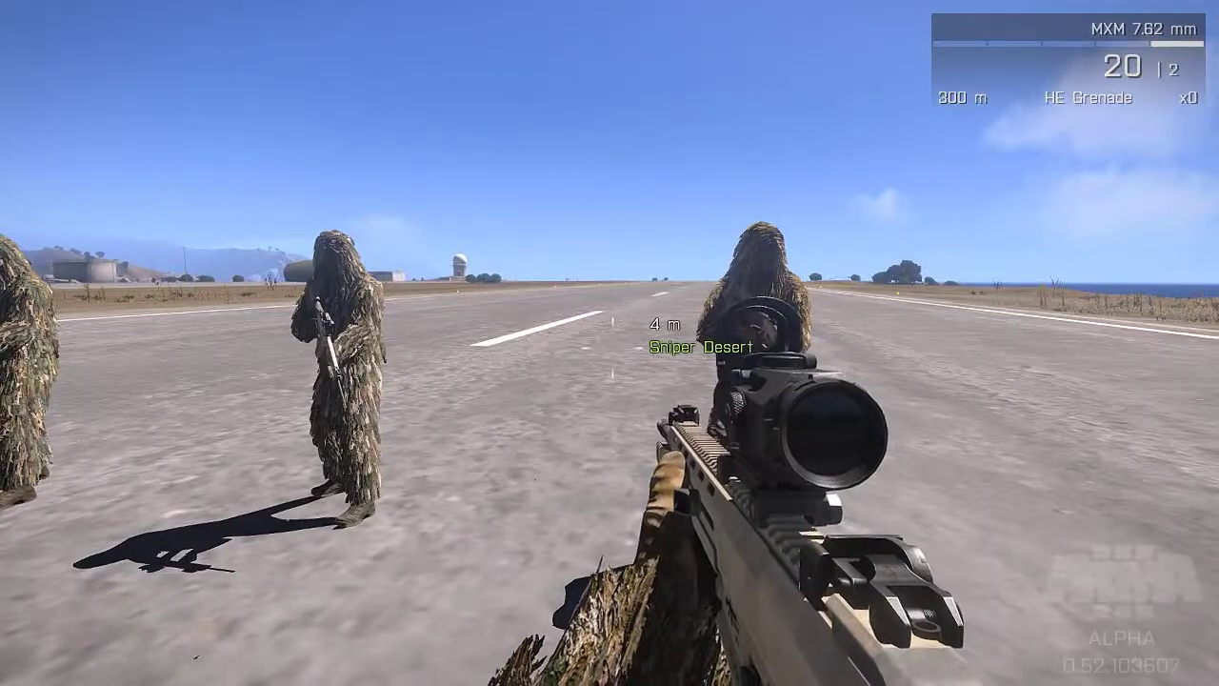
{"action": "key", "text": "KP_Enter"}
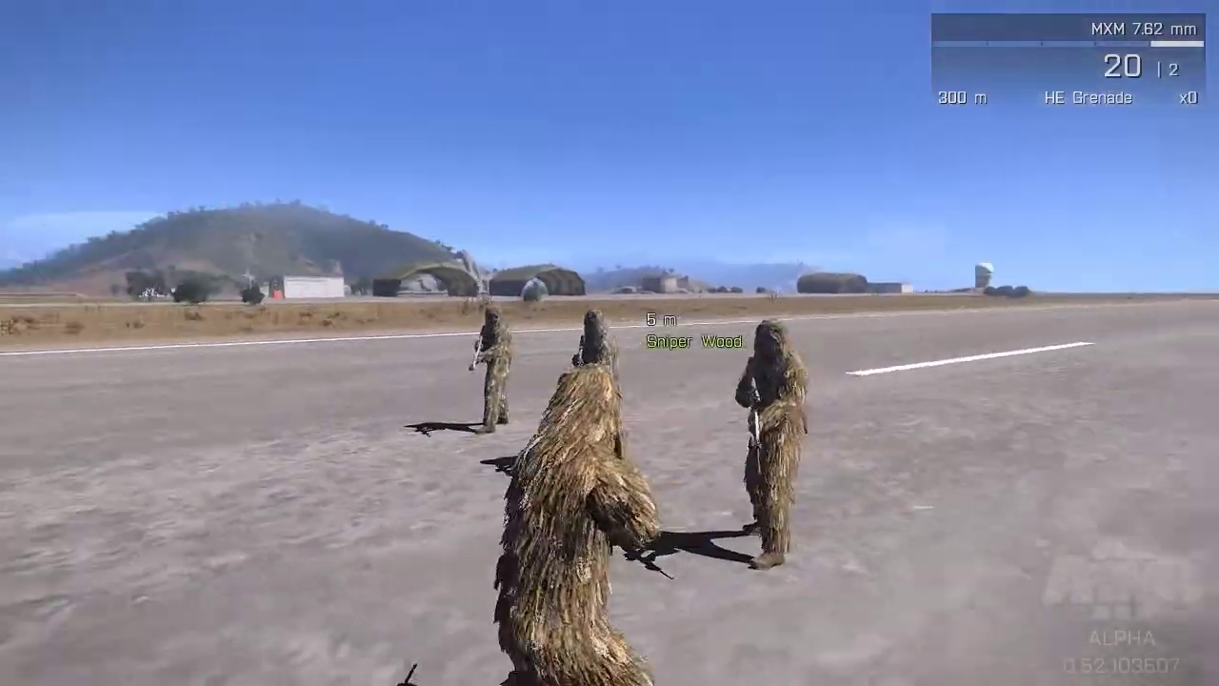
{"action": "key", "text": "d"}
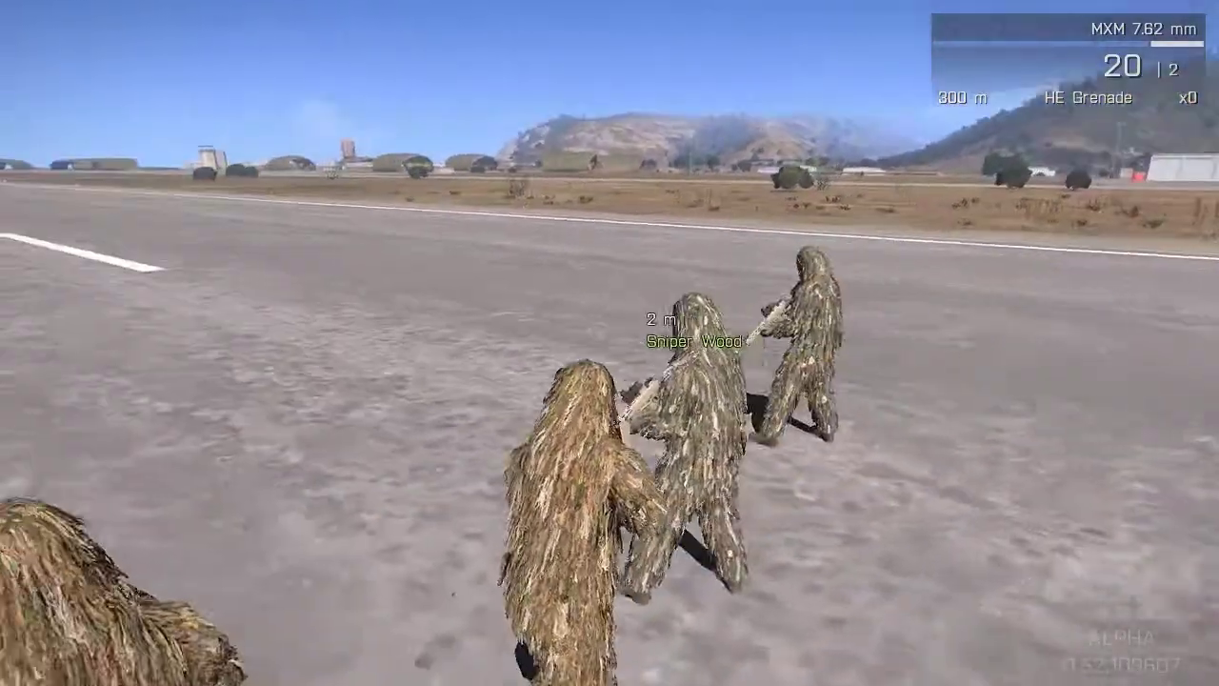
{"action": "key", "text": "a"}
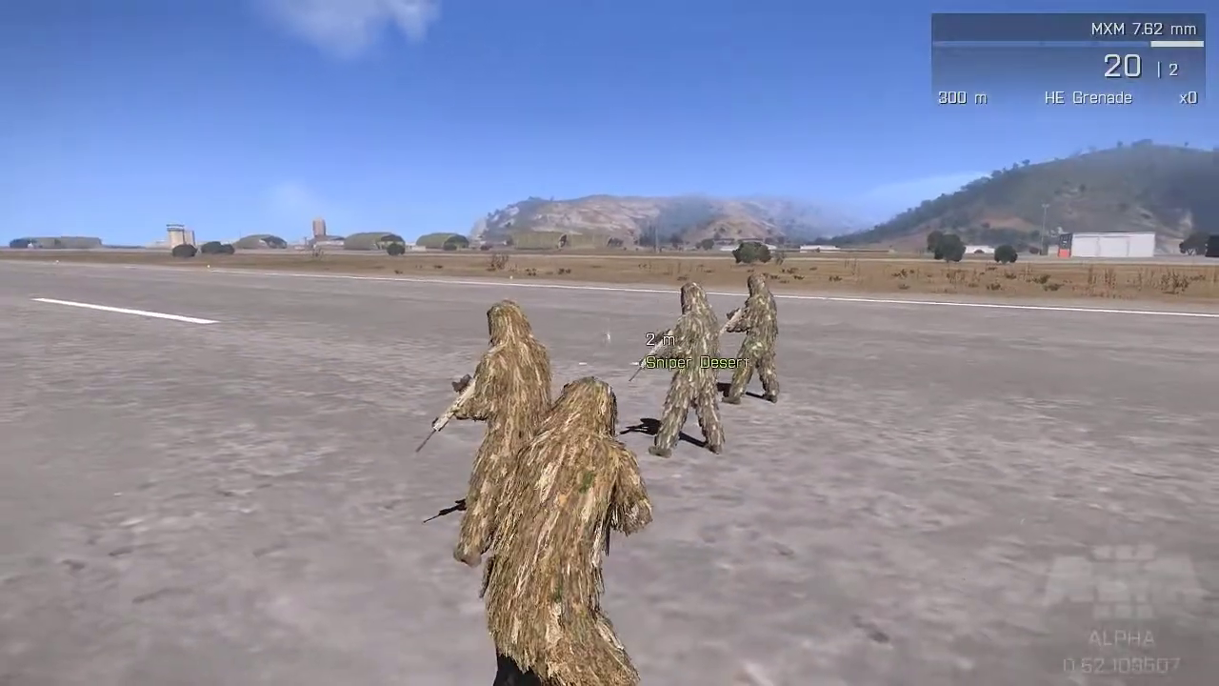
{"action": "key", "text": "d"}
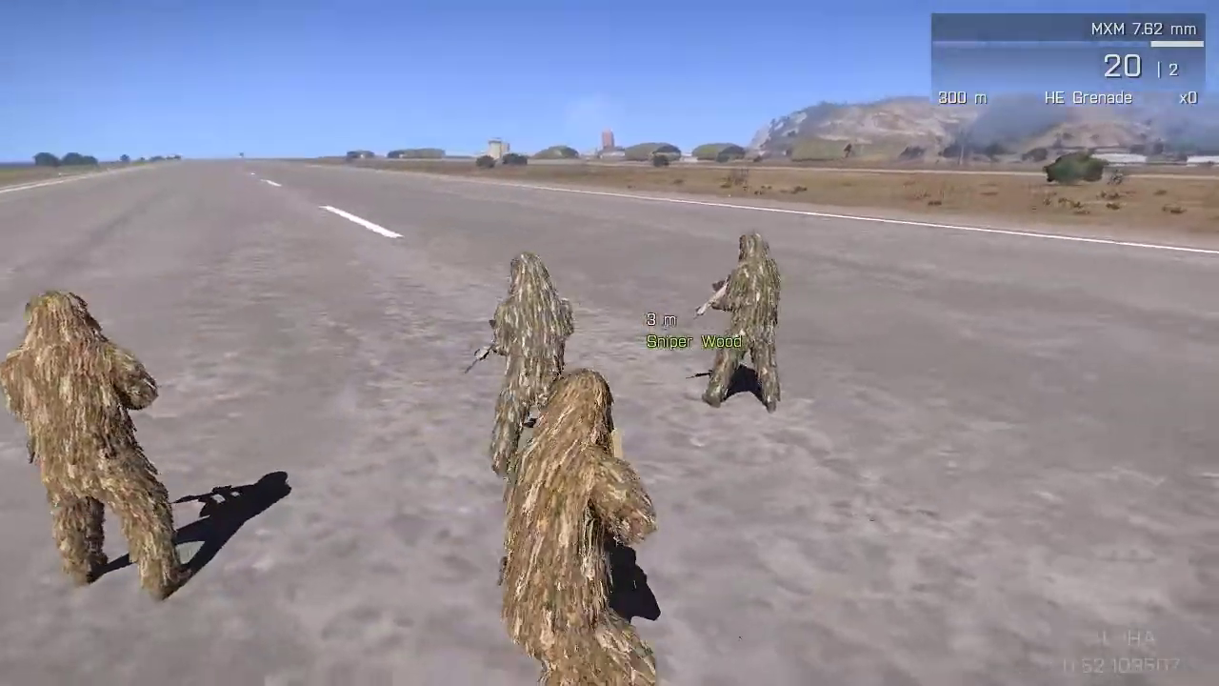
{"action": "key", "text": "d"}
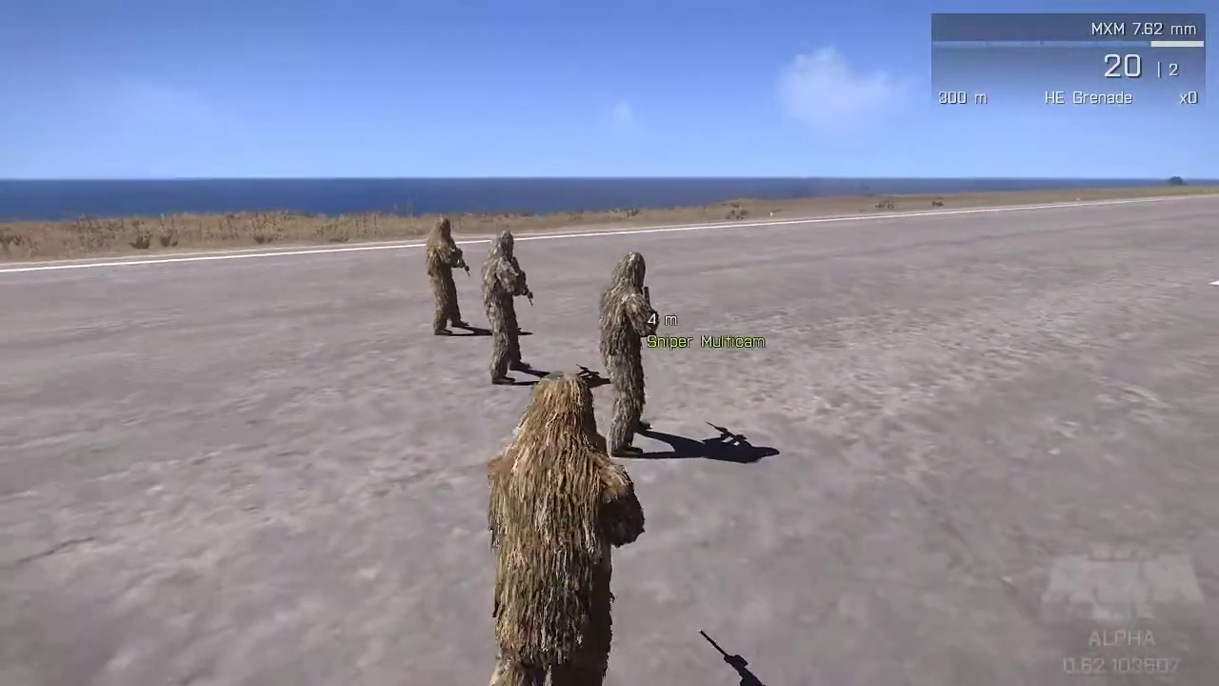
{"action": "key", "text": "d"}
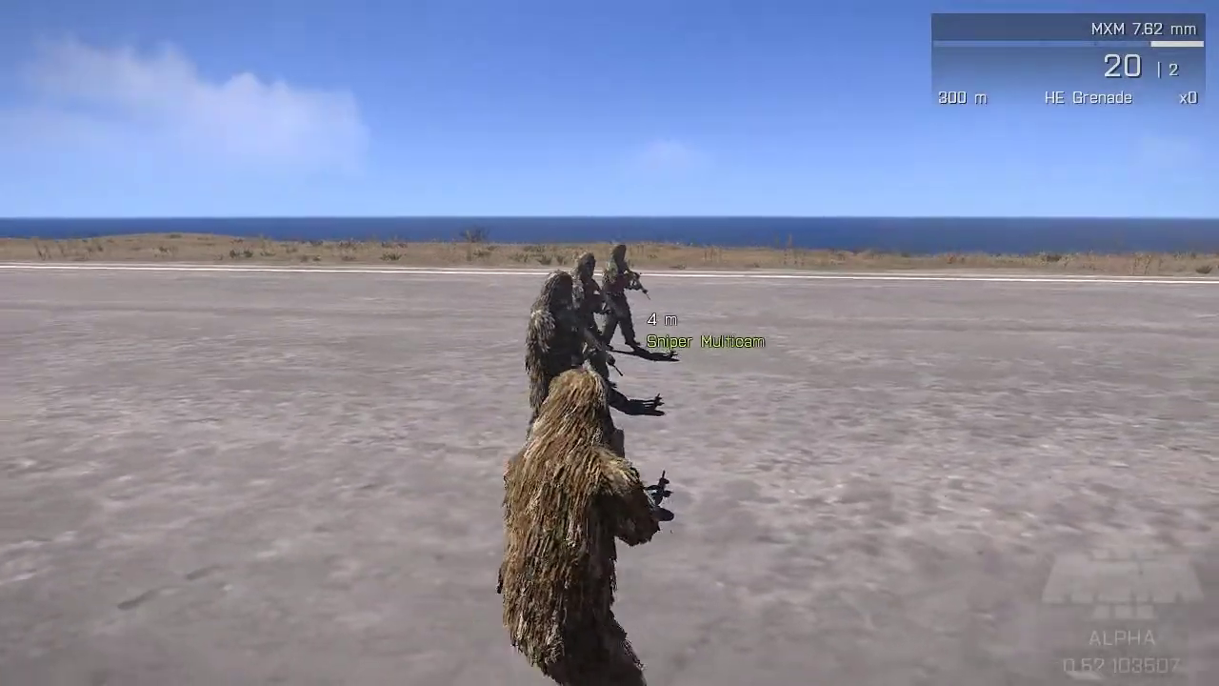
{"action": "key", "text": "s"}
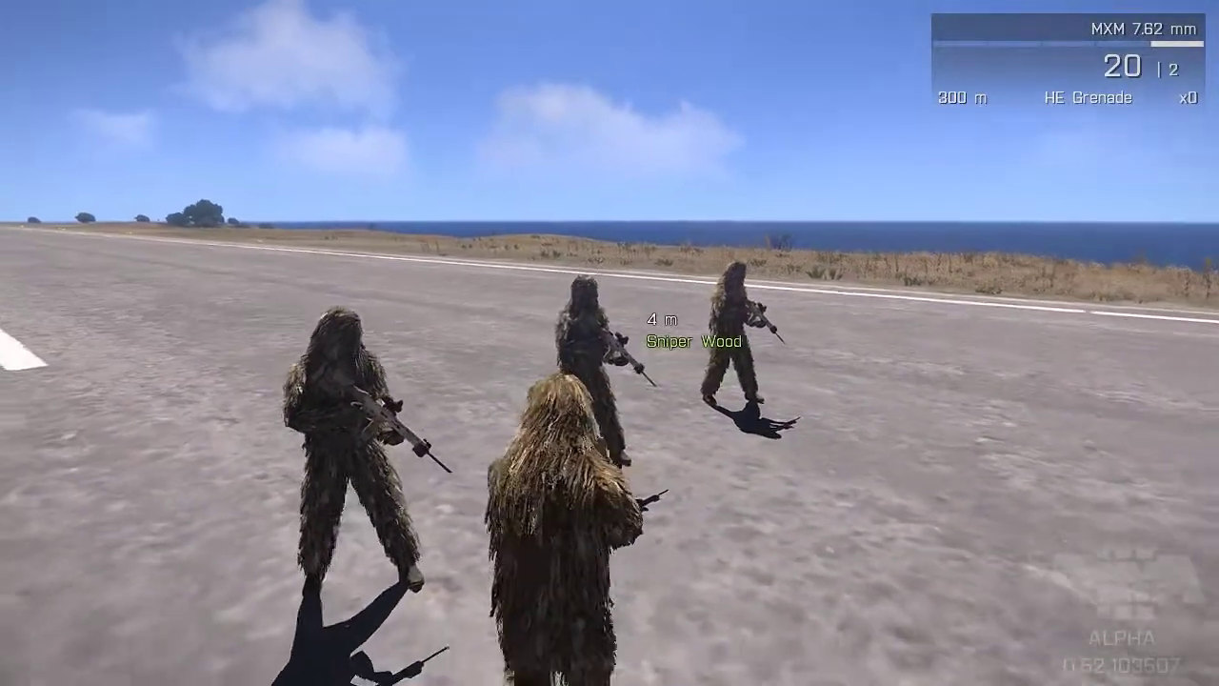